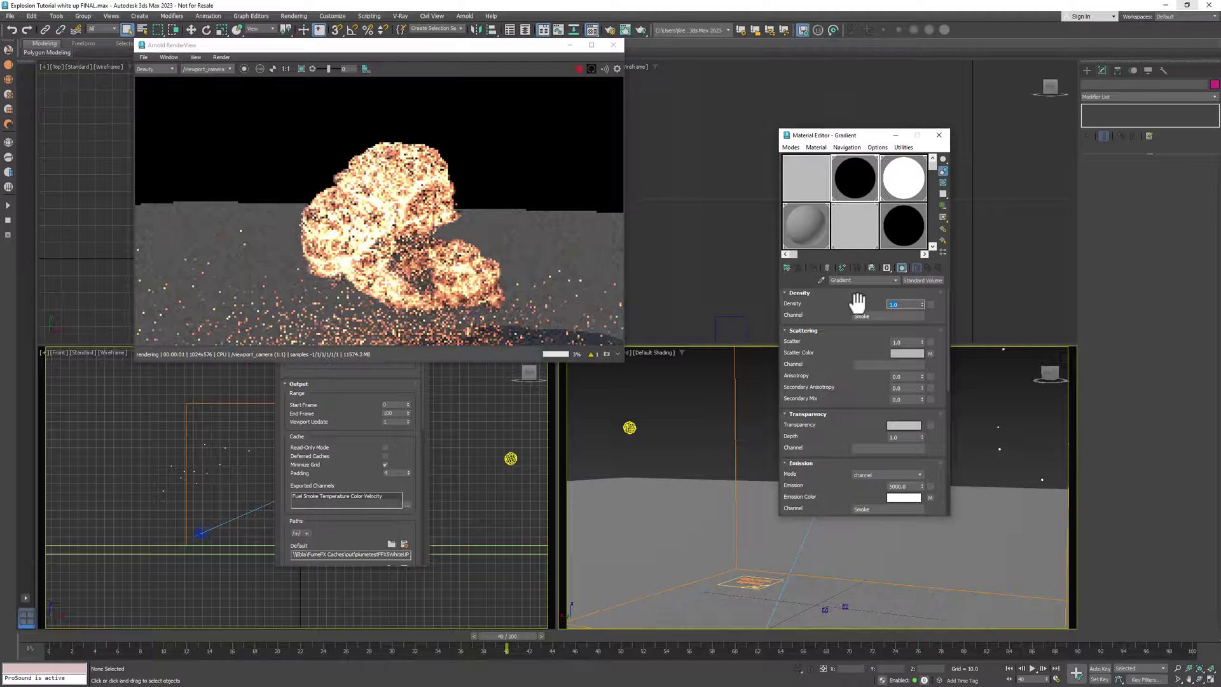
Try a density of 100, then lower the volume material's density to 10.
text(100)
key(Return)
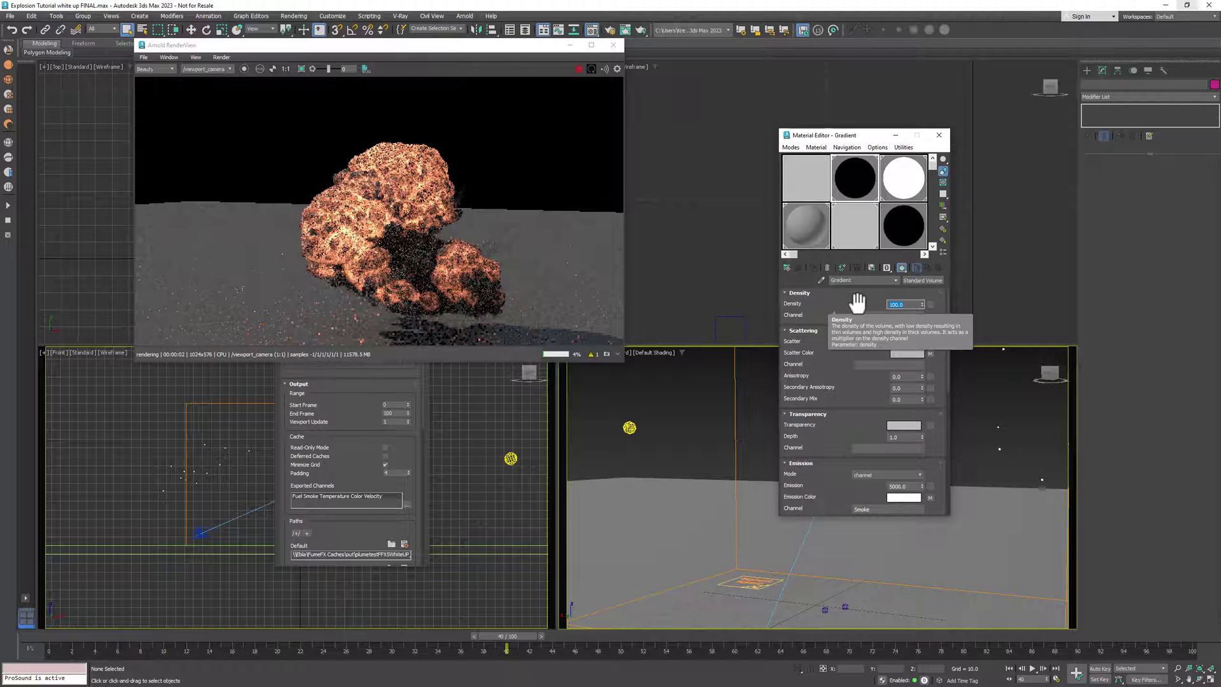
text(10)
key(Return)
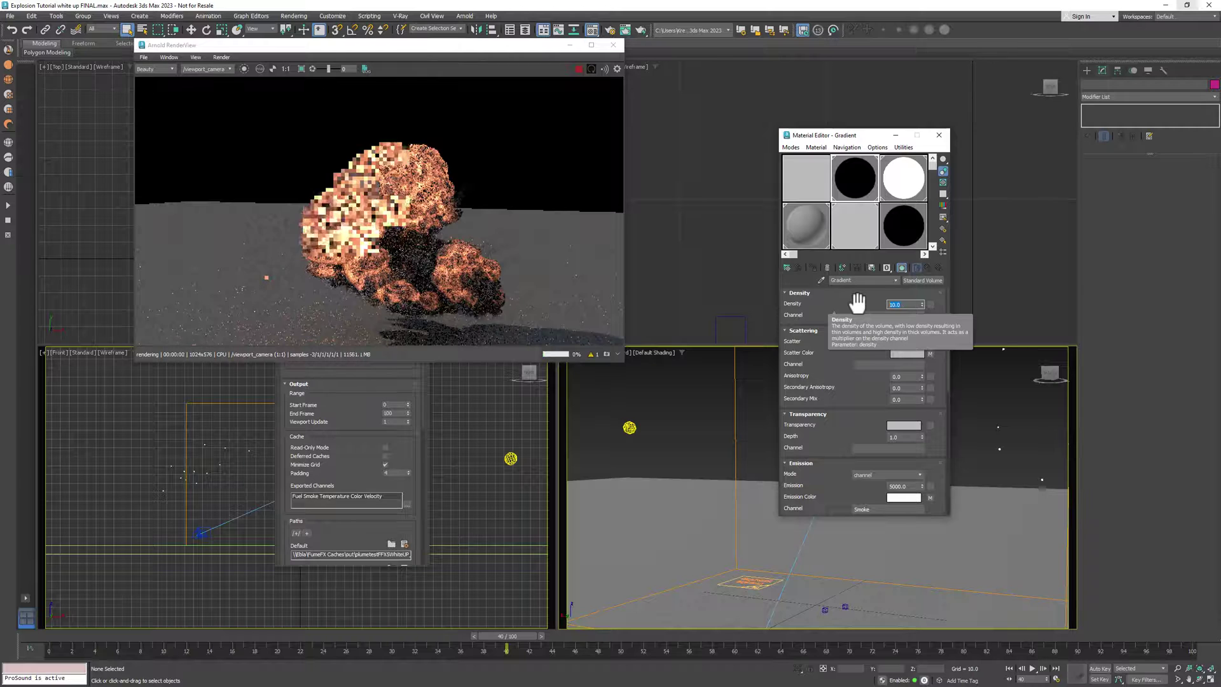
Render only a cropped region around the explosion in Arnold RenderView.
drag(859, 422, 856, 373)
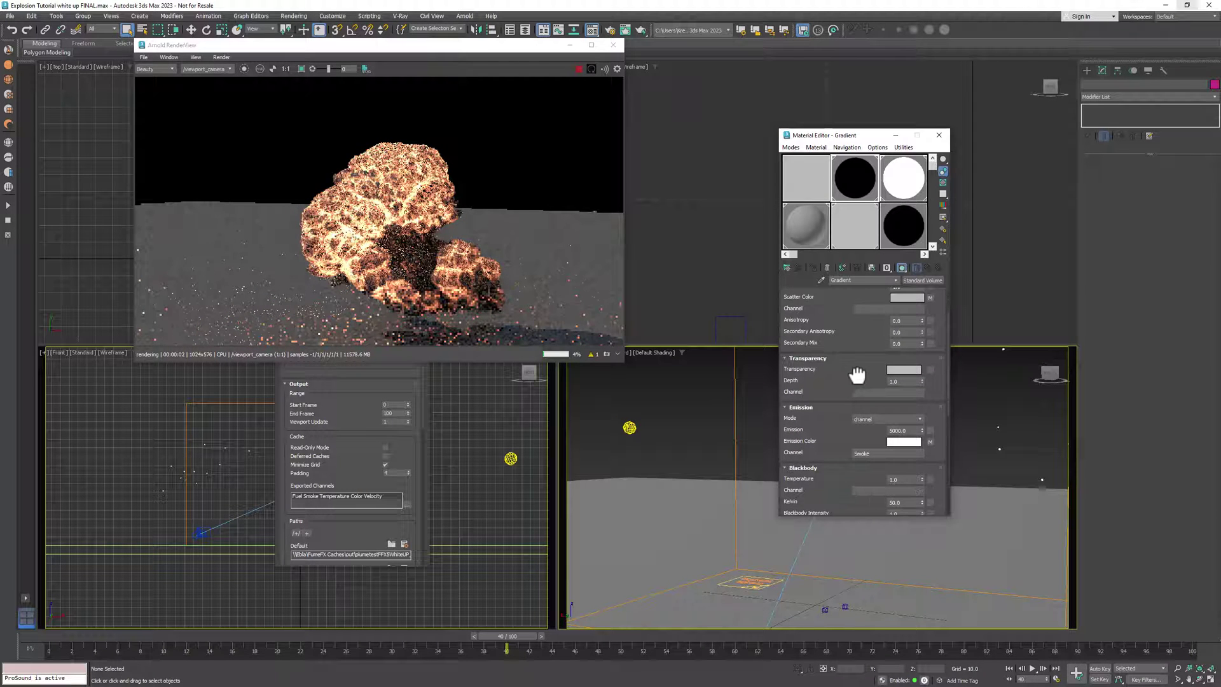
drag(309, 129, 369, 289)
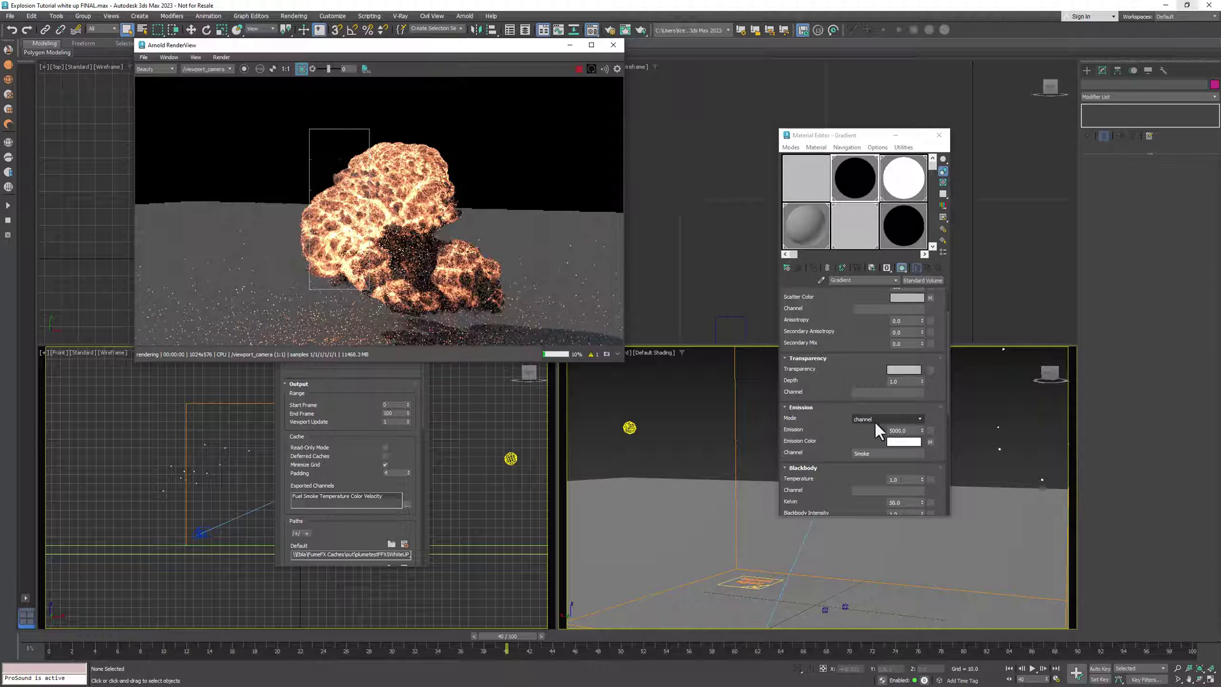
drag(861, 439, 862, 406)
Test emission at 15000 and 1000, then settle on 5000.
double_click(903, 396)
text(5300)
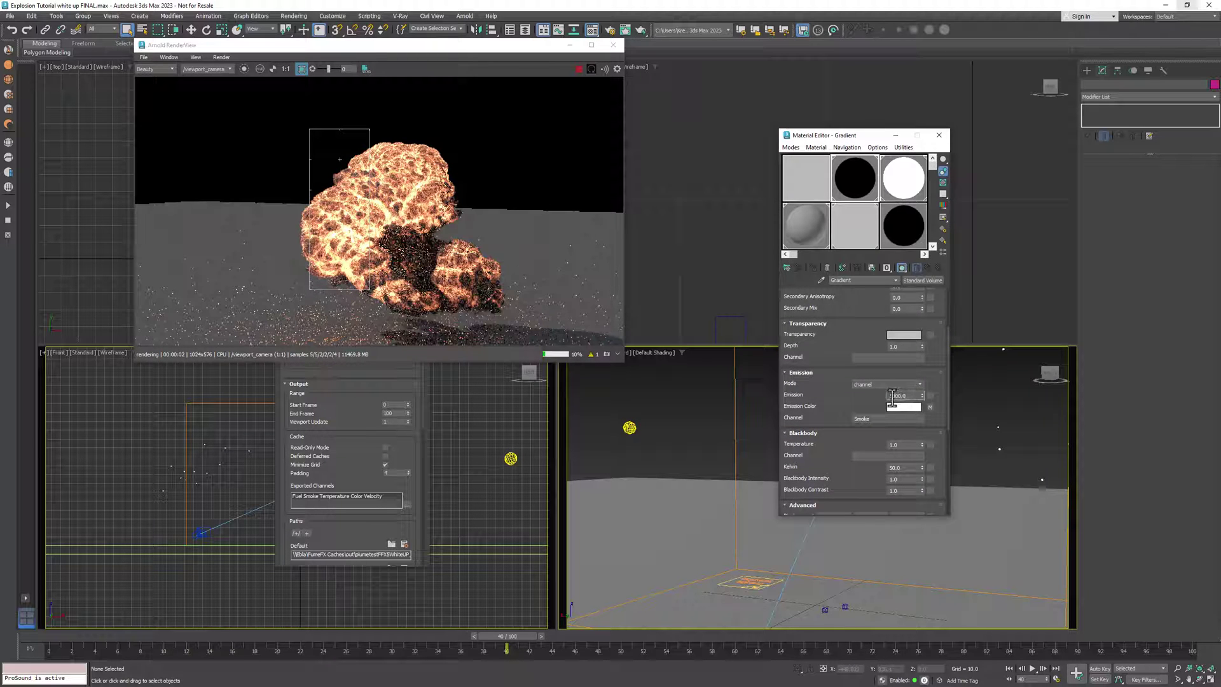
text(15000)
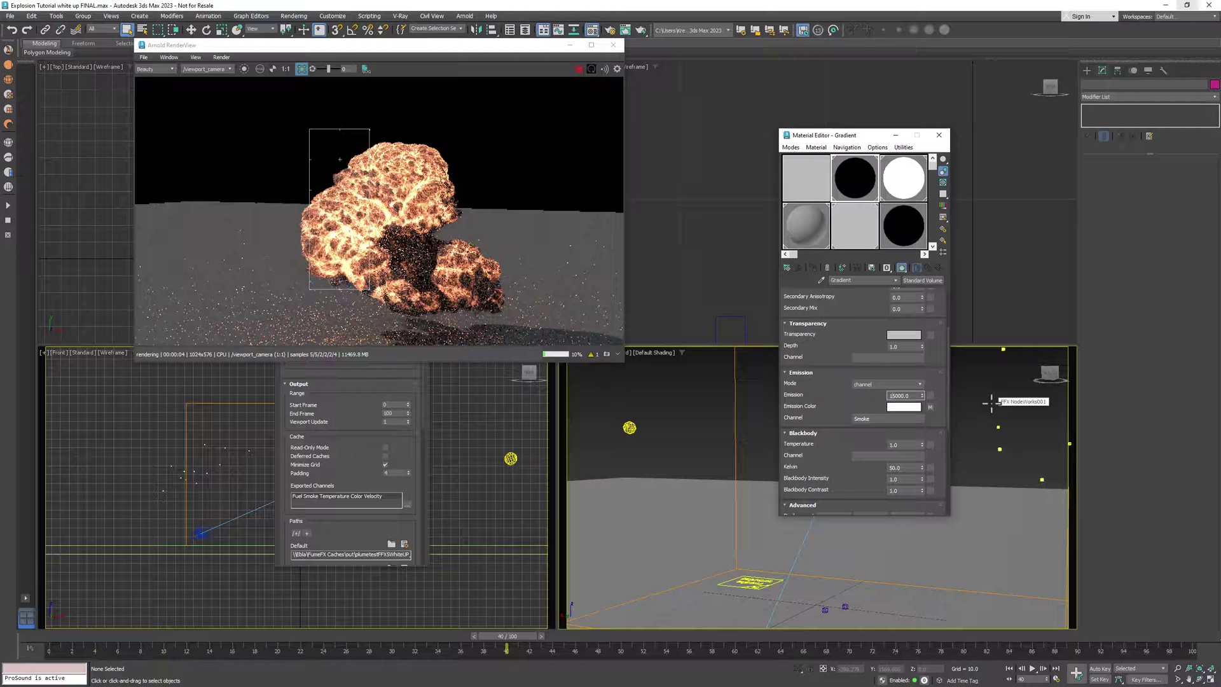
key(Return)
text(5000)
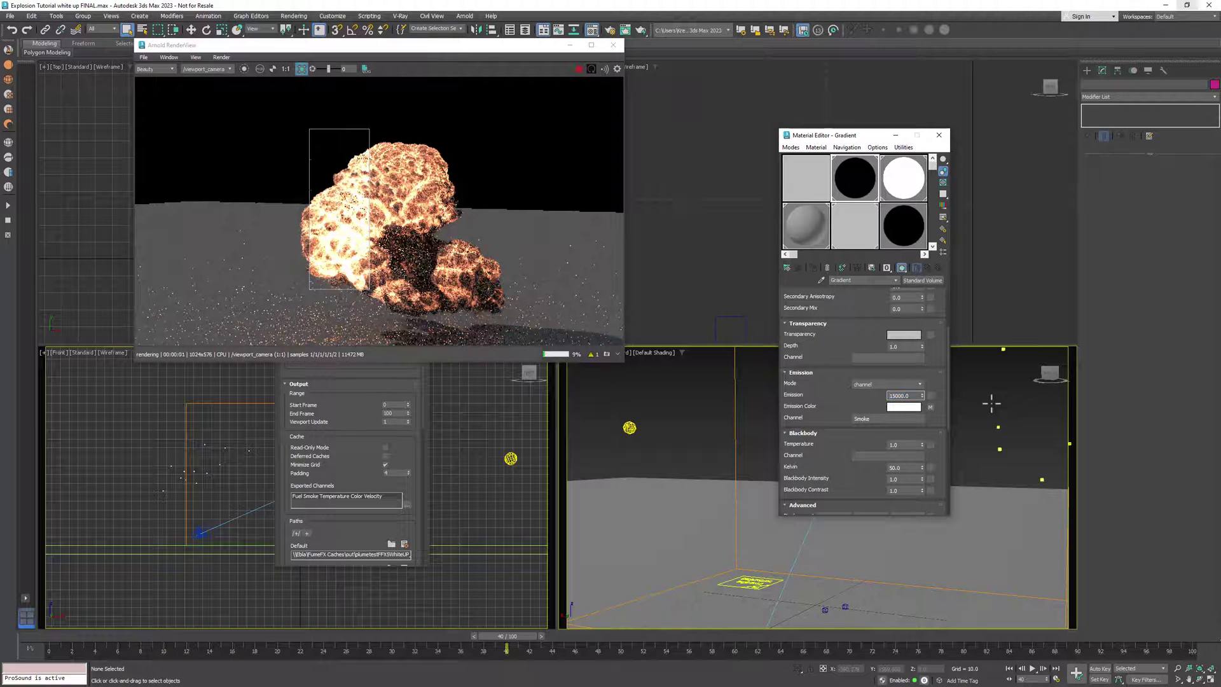
key(Return)
text(1000)
key(Return)
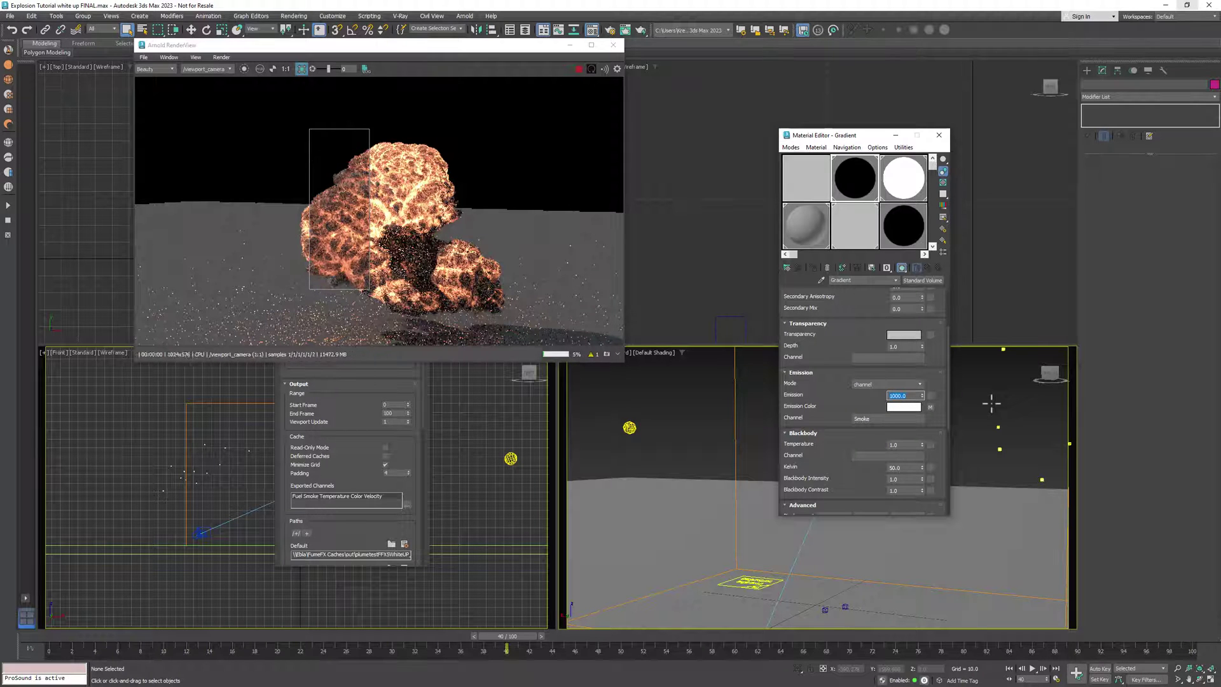
text(5000)
key(Return)
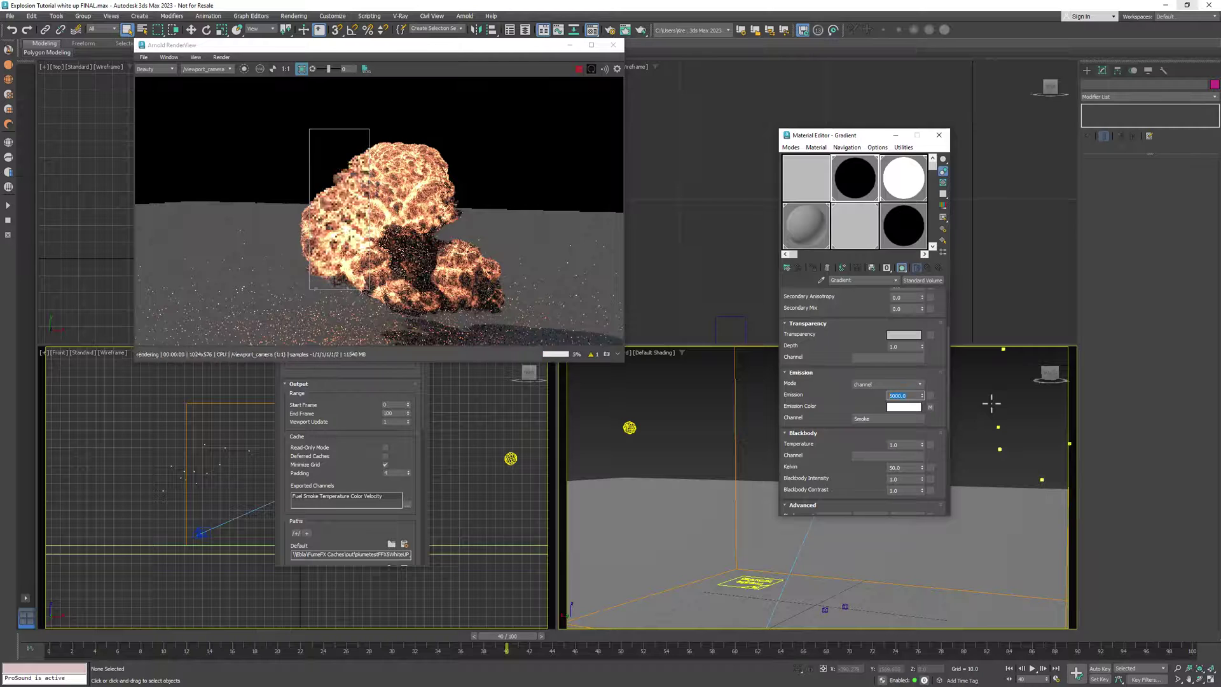
drag(878, 431, 902, 486)
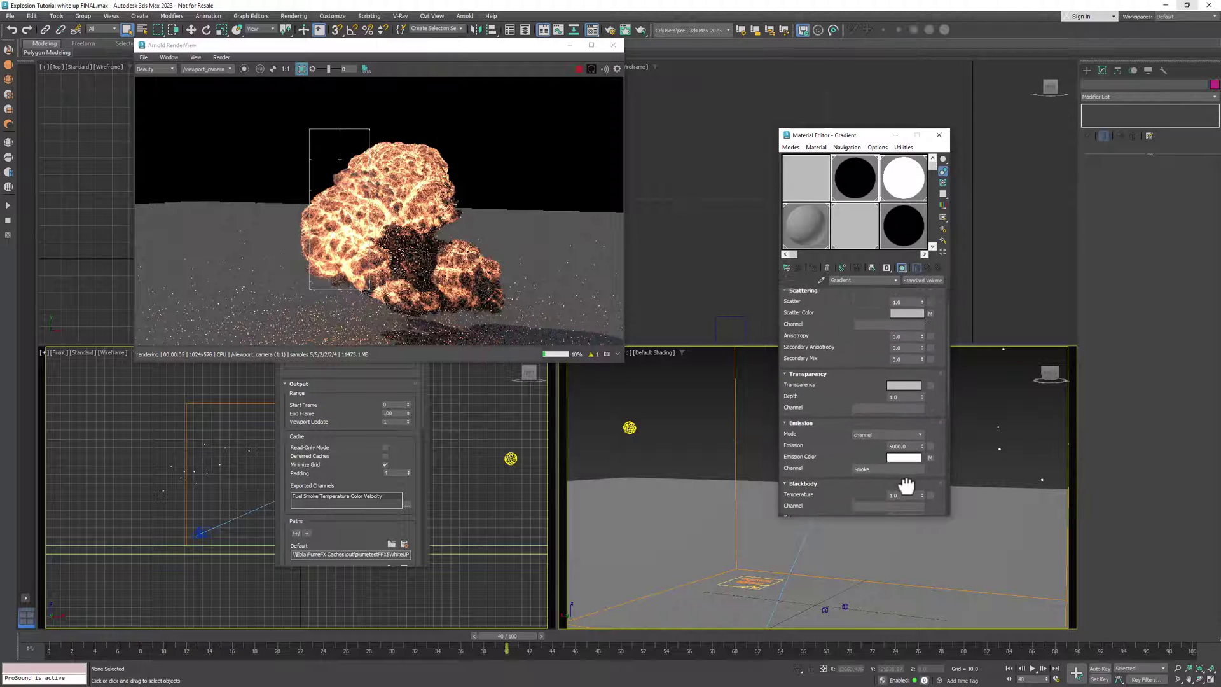
drag(872, 376, 875, 399)
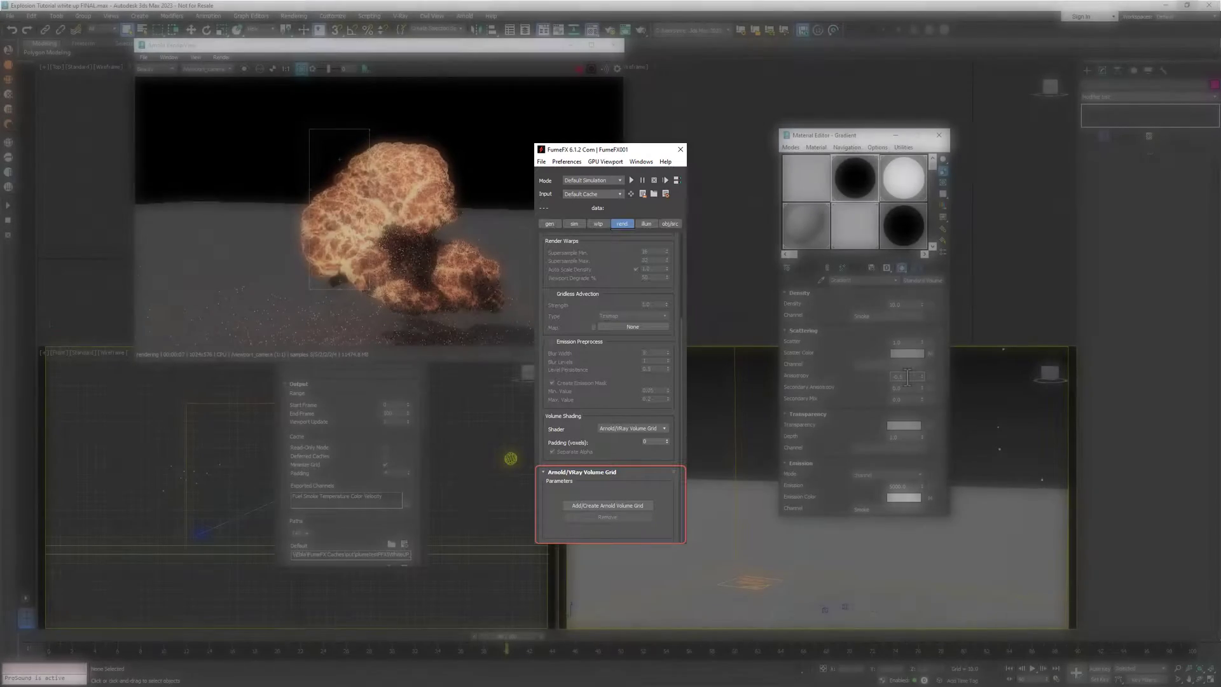
Enter 1.0 as the Anisotropy in the material's Scattering rollout.
text(1.0)
key(Return)
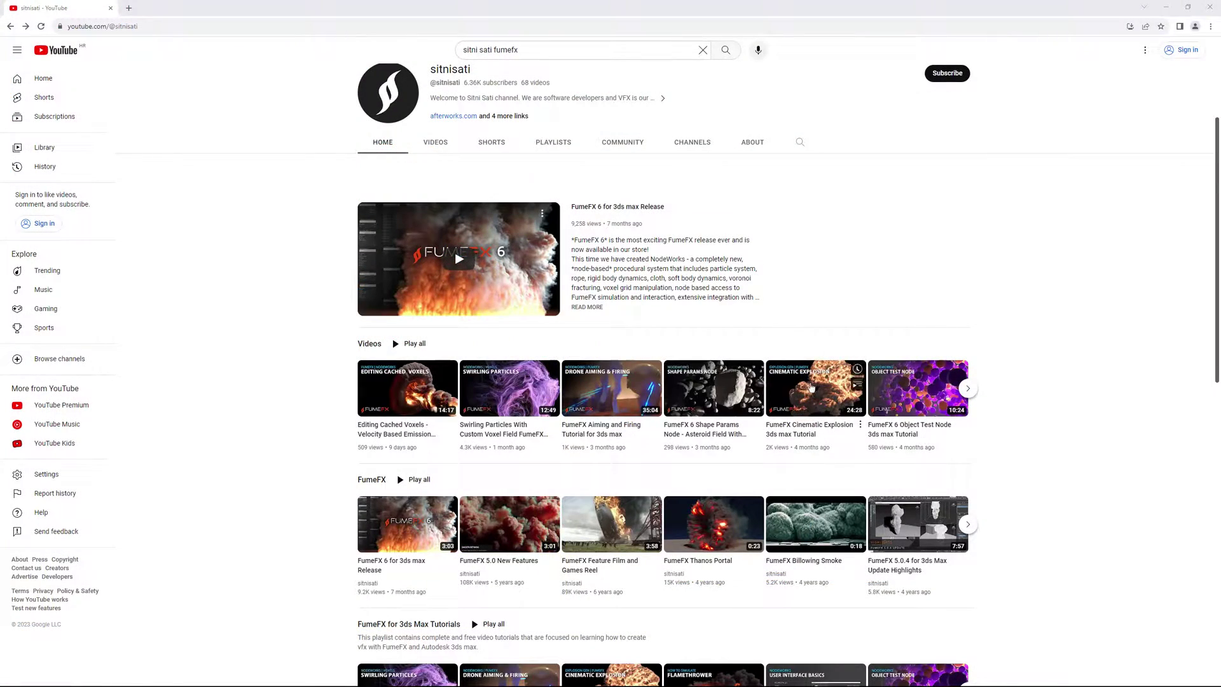
Browse the explosion tutorial thumbnails on the FumeFX YouTube channel.
mouse_move(811, 388)
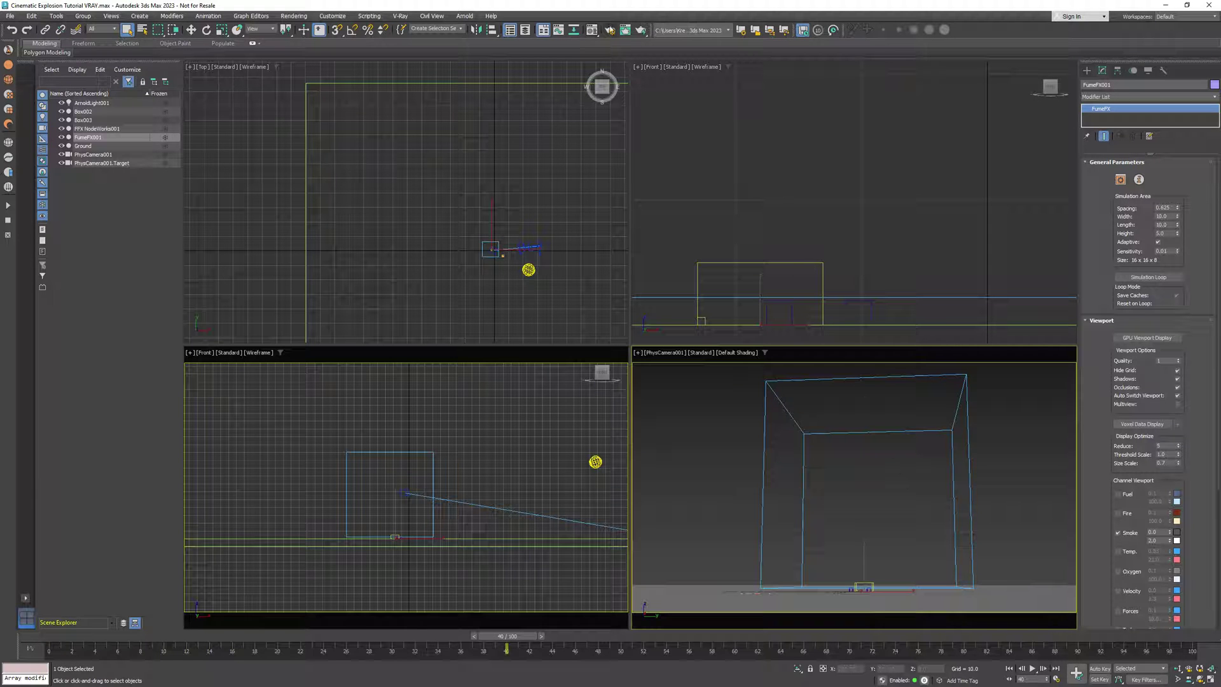
Switch the production renderer to V-Ray GPU 6 Update 1.2 and reselect FumeFX001.
click(609, 30)
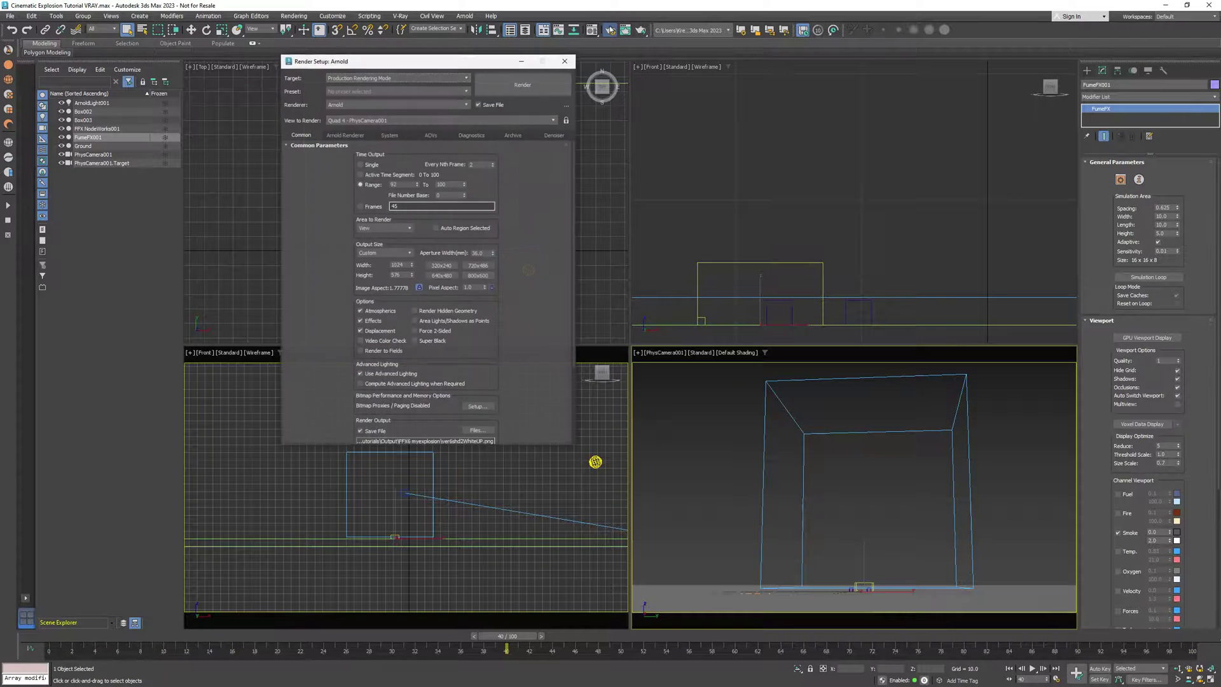
click(403, 106)
click(380, 157)
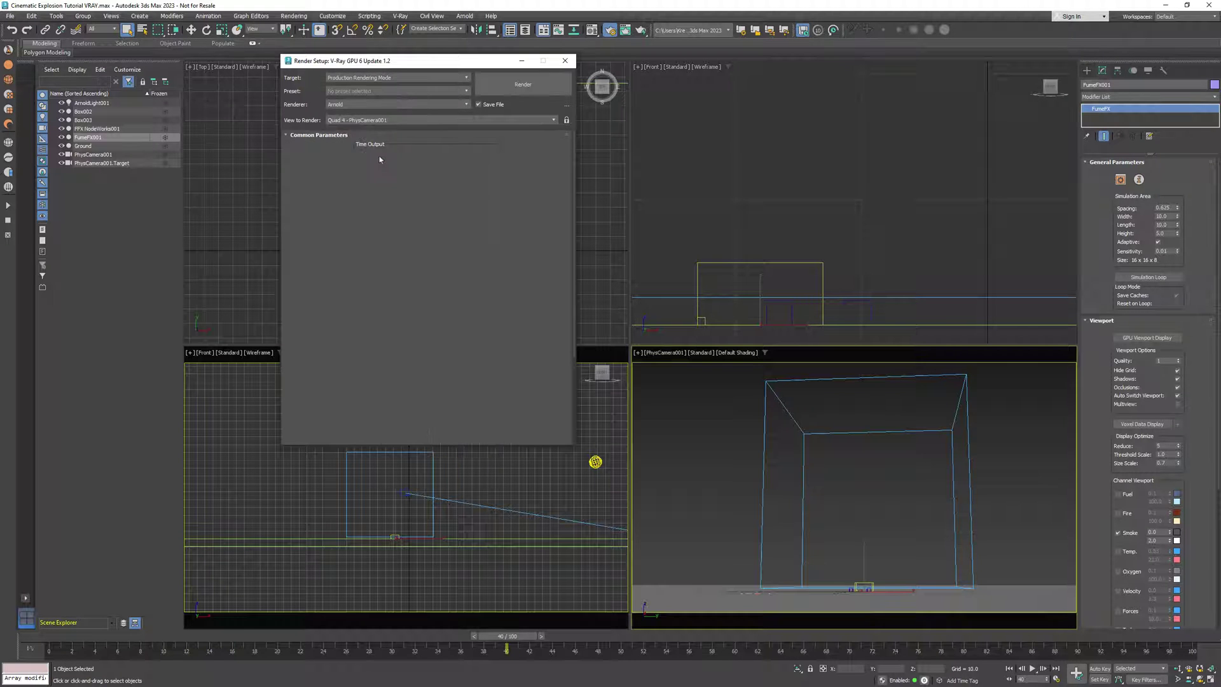
click(565, 61)
click(720, 460)
key(ctrl+z)
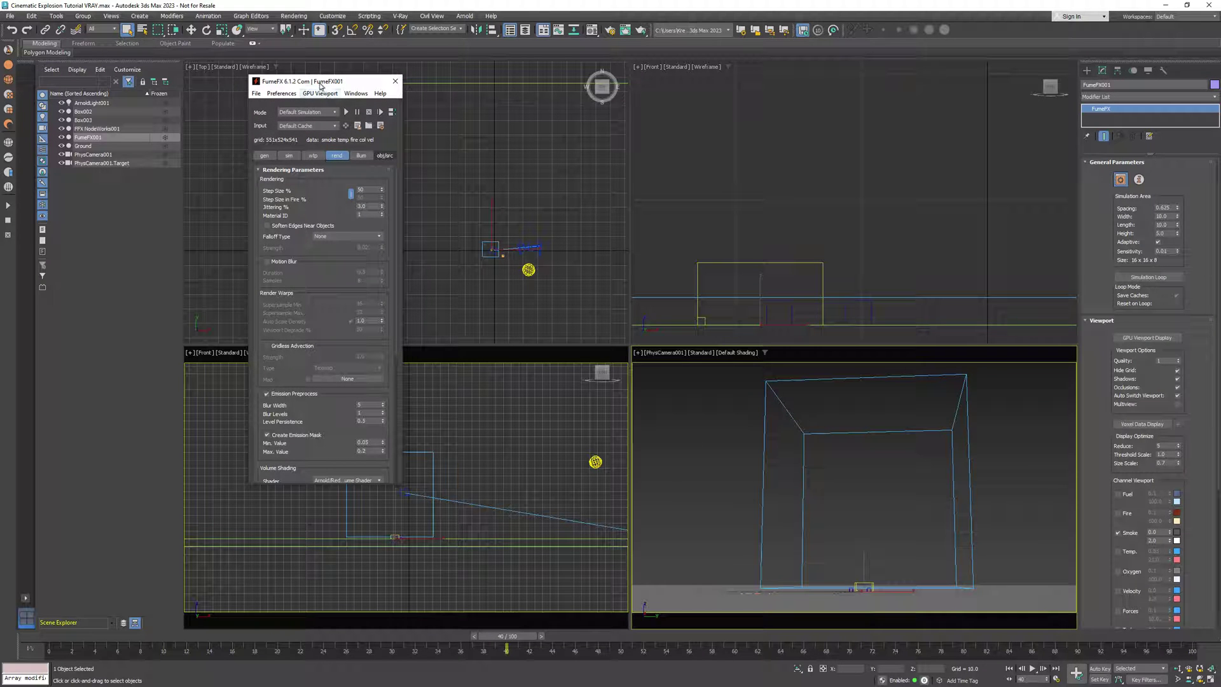
Enlarge the FumeFX window and set Volume Shading's shader to Arnold/VRay Volume Grid.
drag(321, 85, 522, 124)
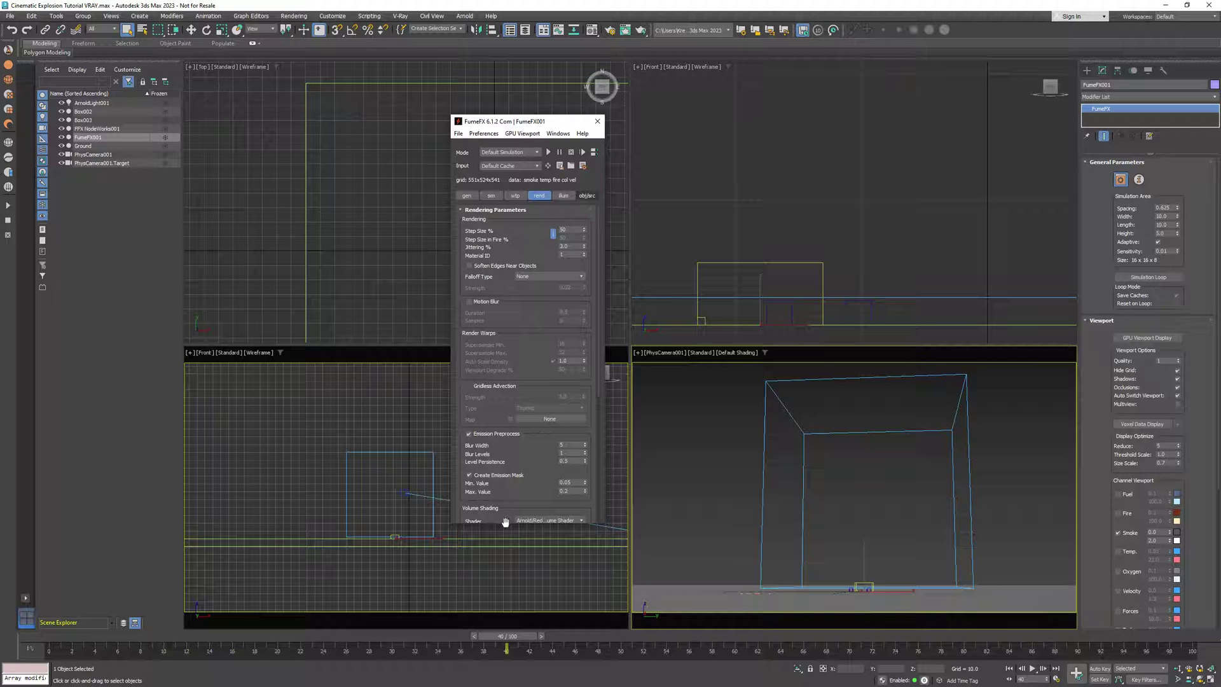
drag(506, 525, 506, 667)
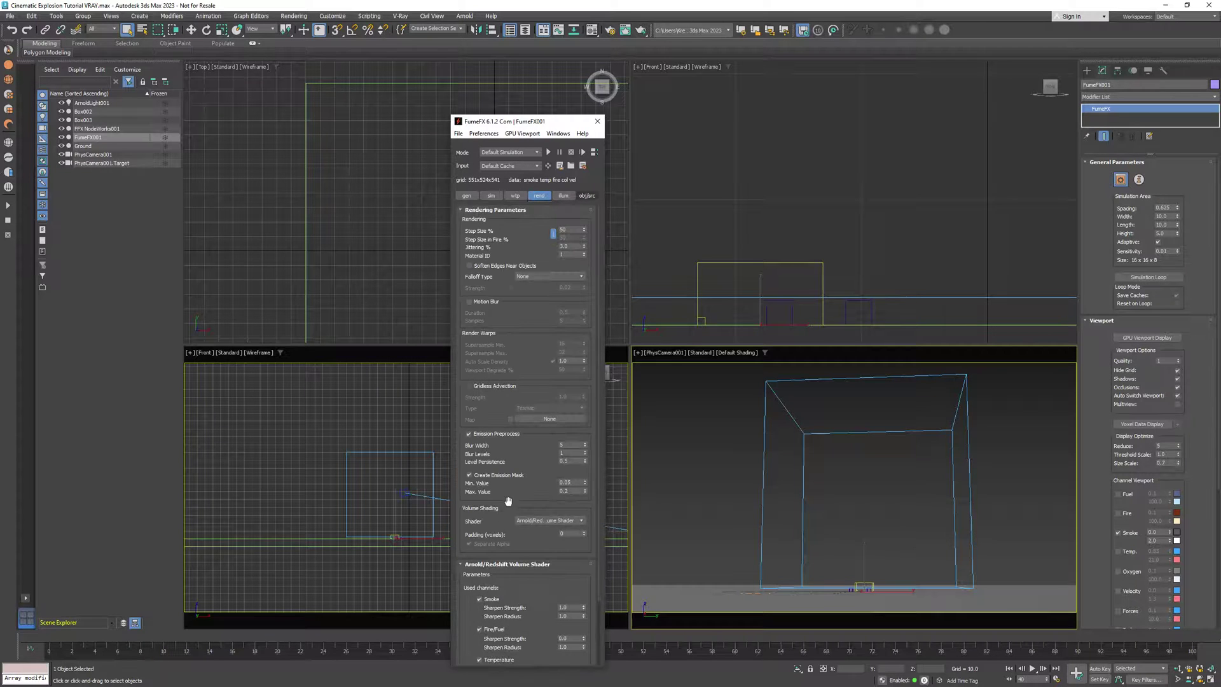
drag(539, 456, 546, 360)
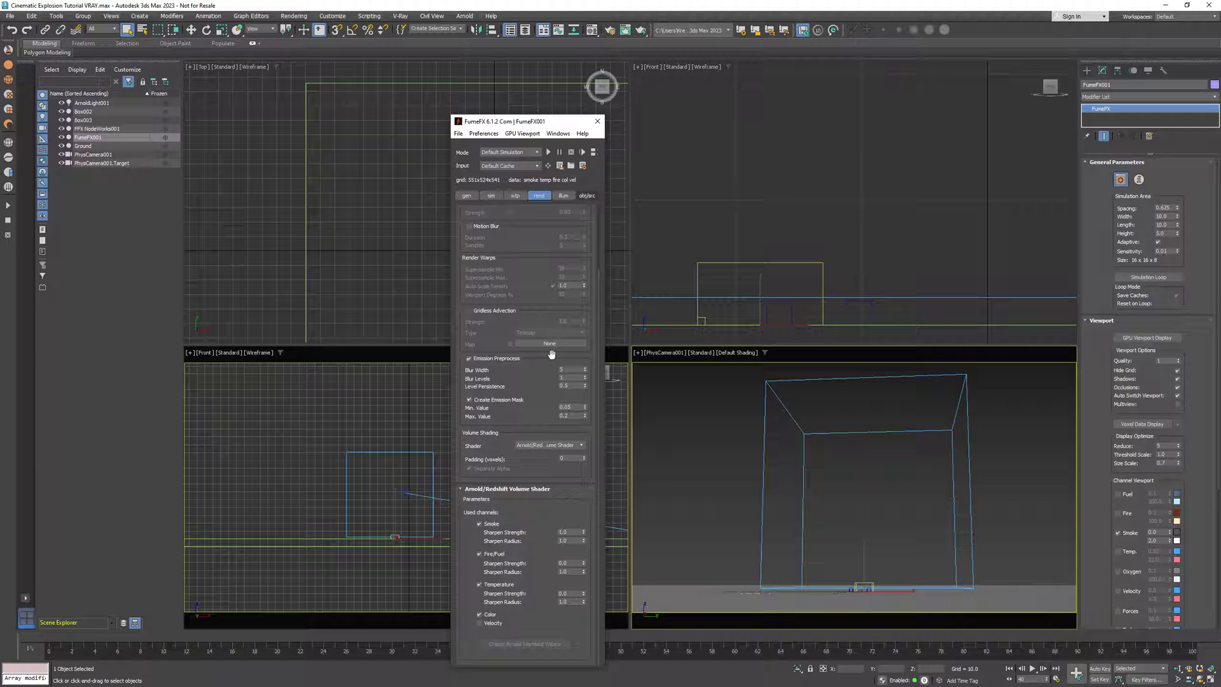
click(581, 445)
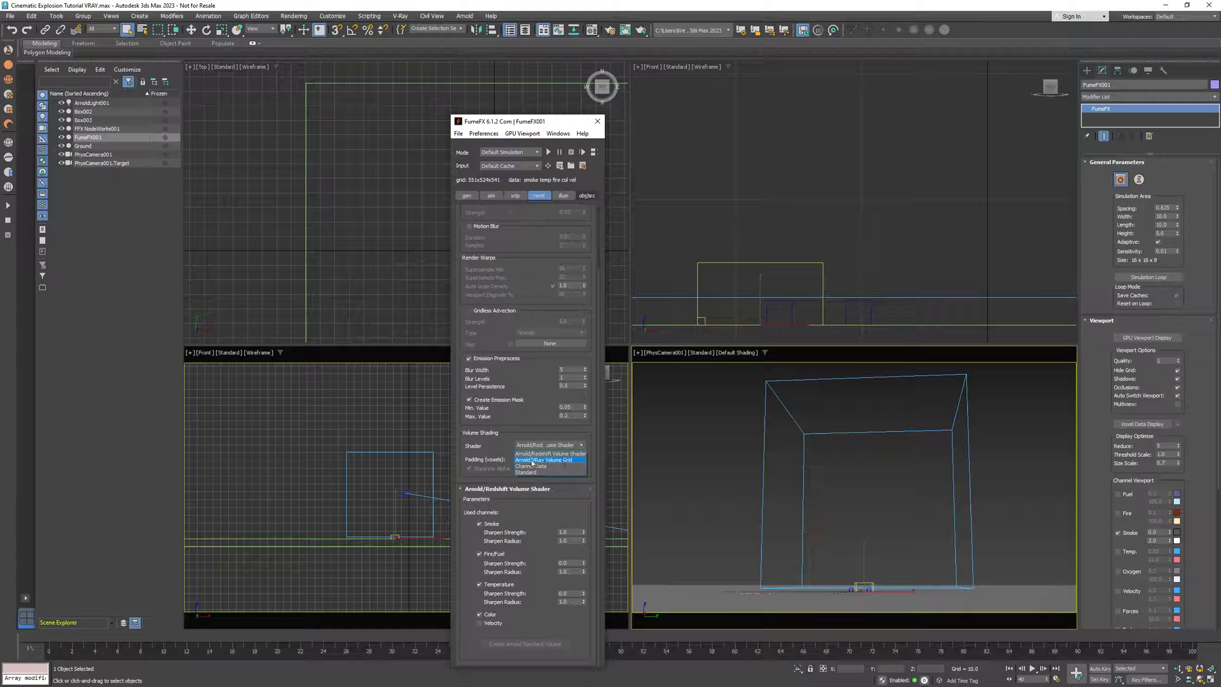
click(532, 461)
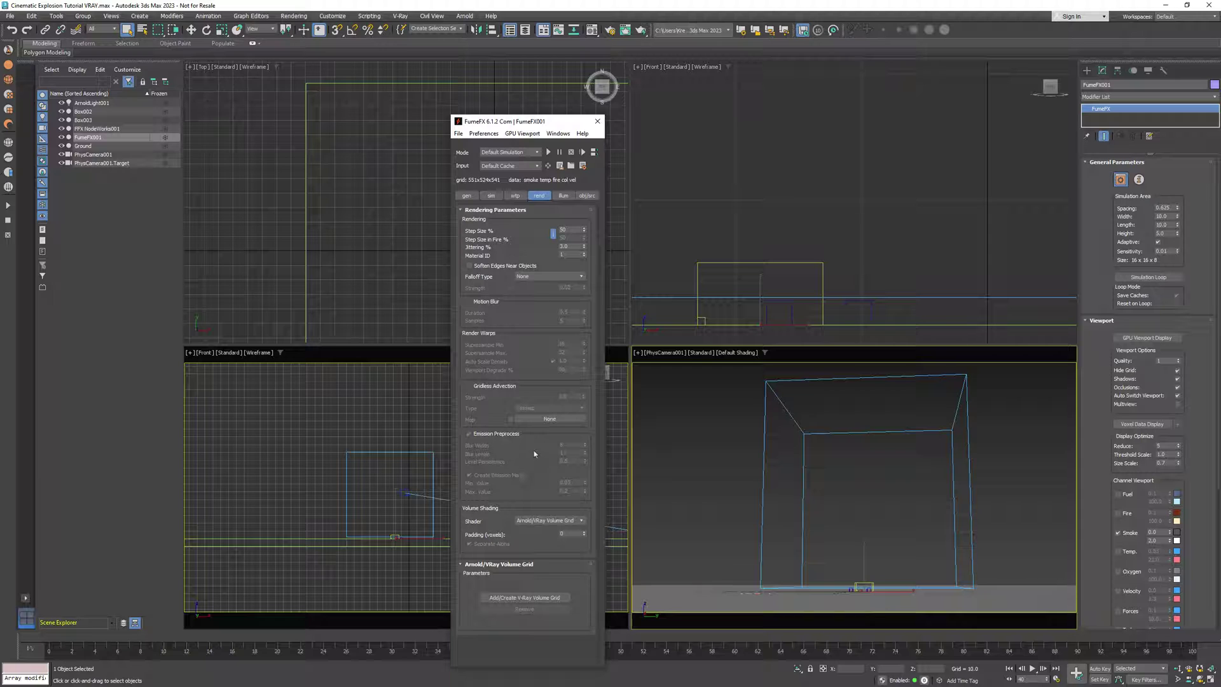
Add a V-Ray Volume Grid, decline the VDB rename, and view FumeFX's output cache paths.
click(544, 598)
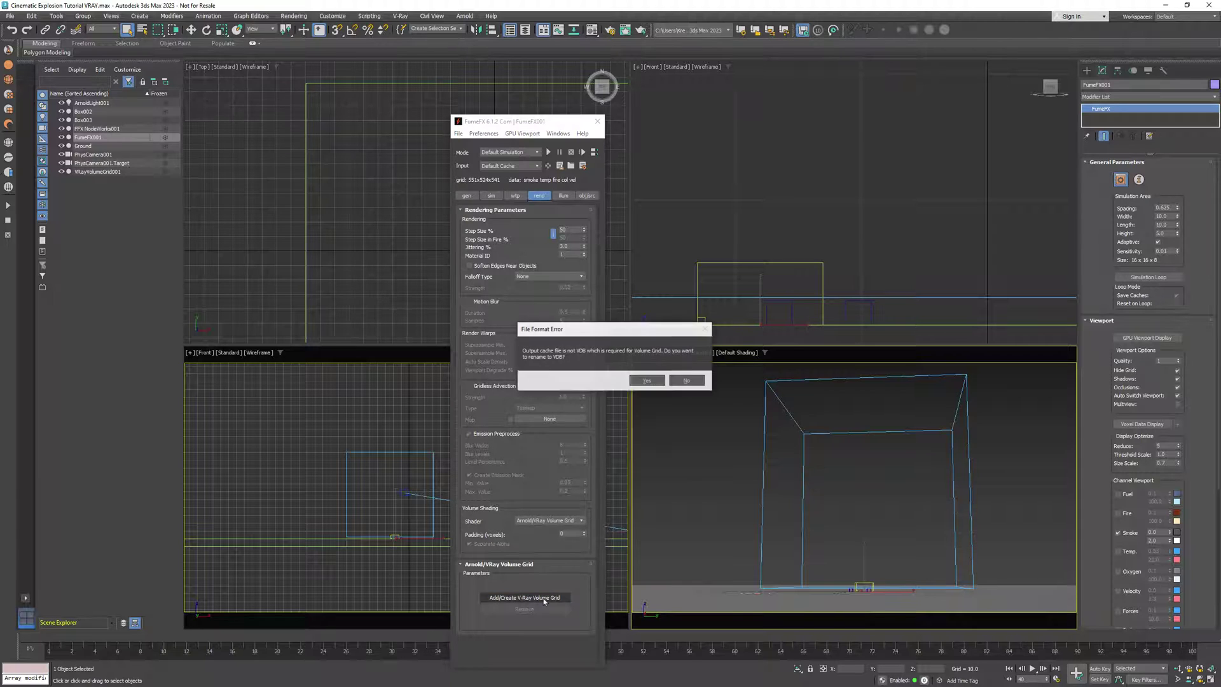
click(687, 382)
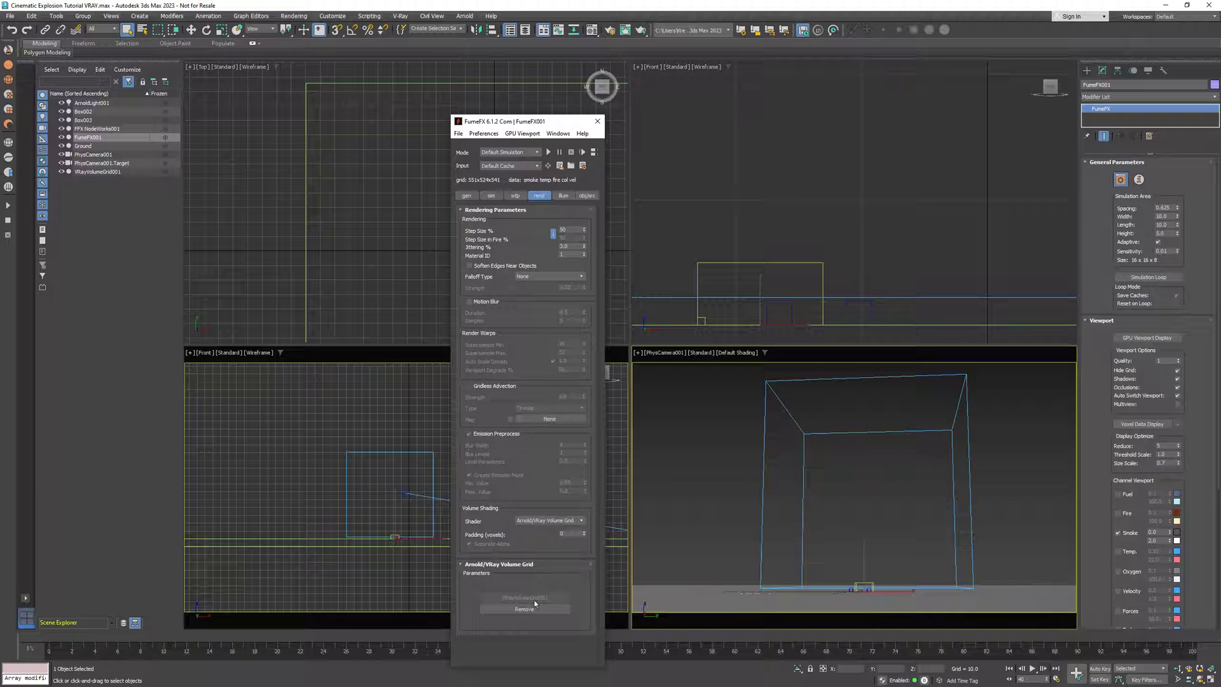
click(468, 196)
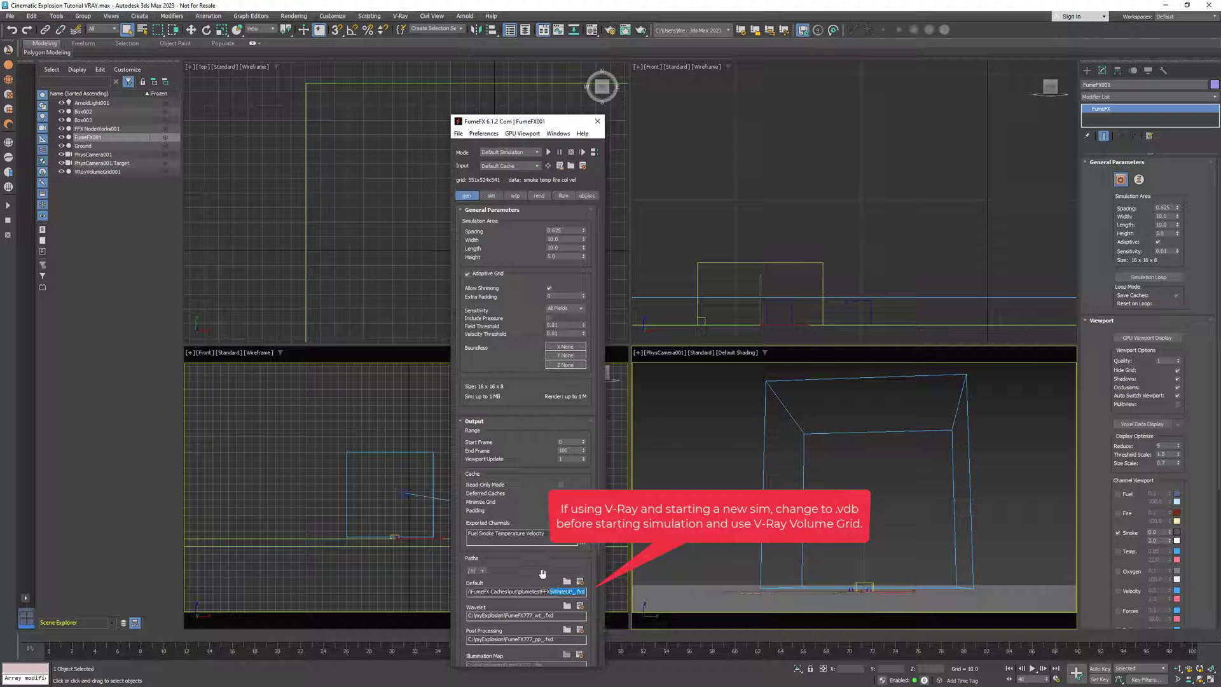
drag(543, 574, 557, 504)
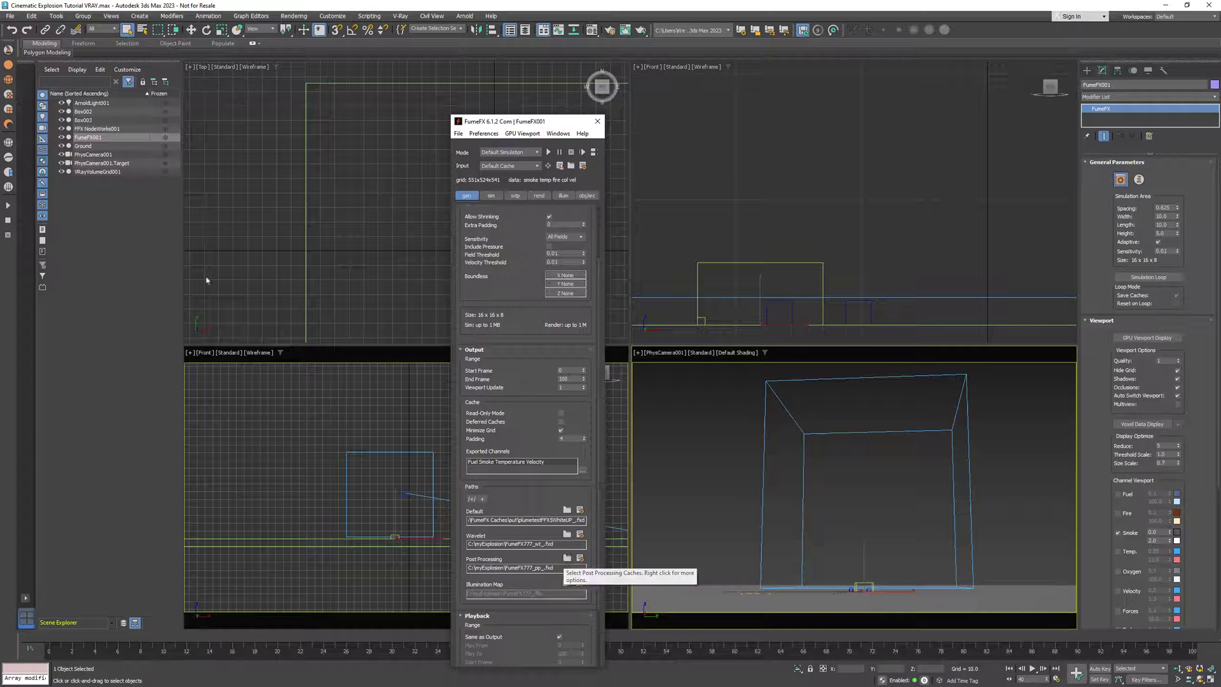
Select VRayVolumeGrid001, expand Grid and Input, and review its 3rd Party Channel Mappings.
click(98, 171)
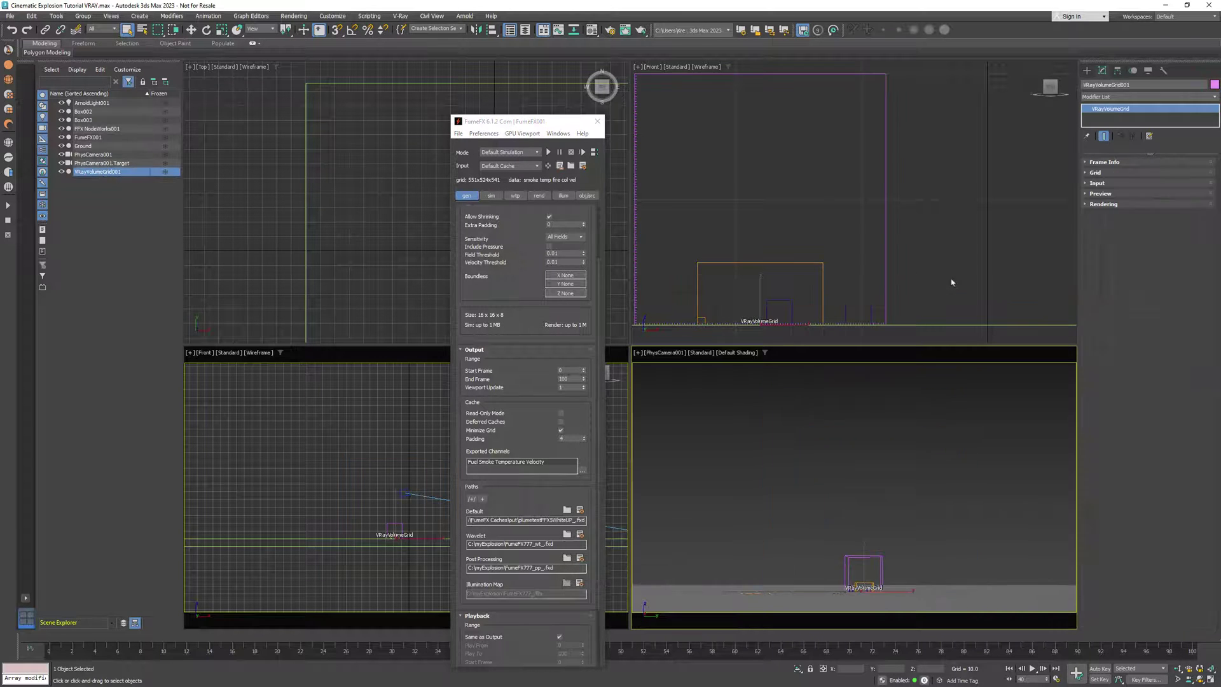
click(1097, 173)
click(1099, 268)
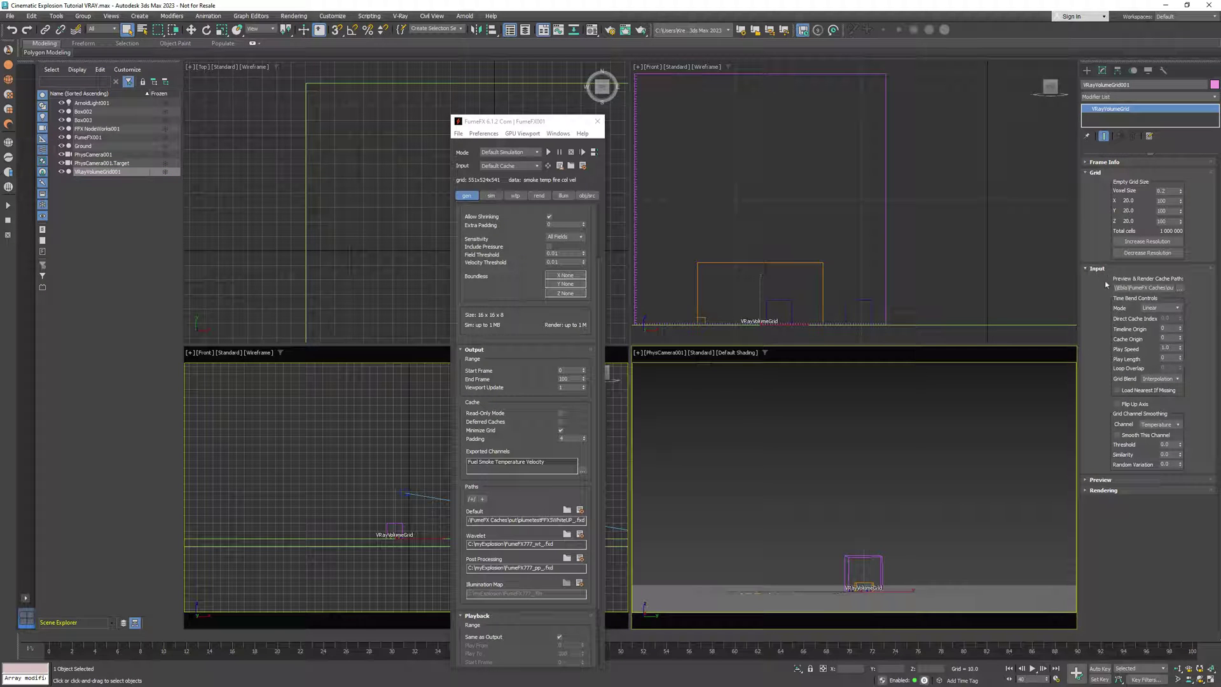
click(1143, 288)
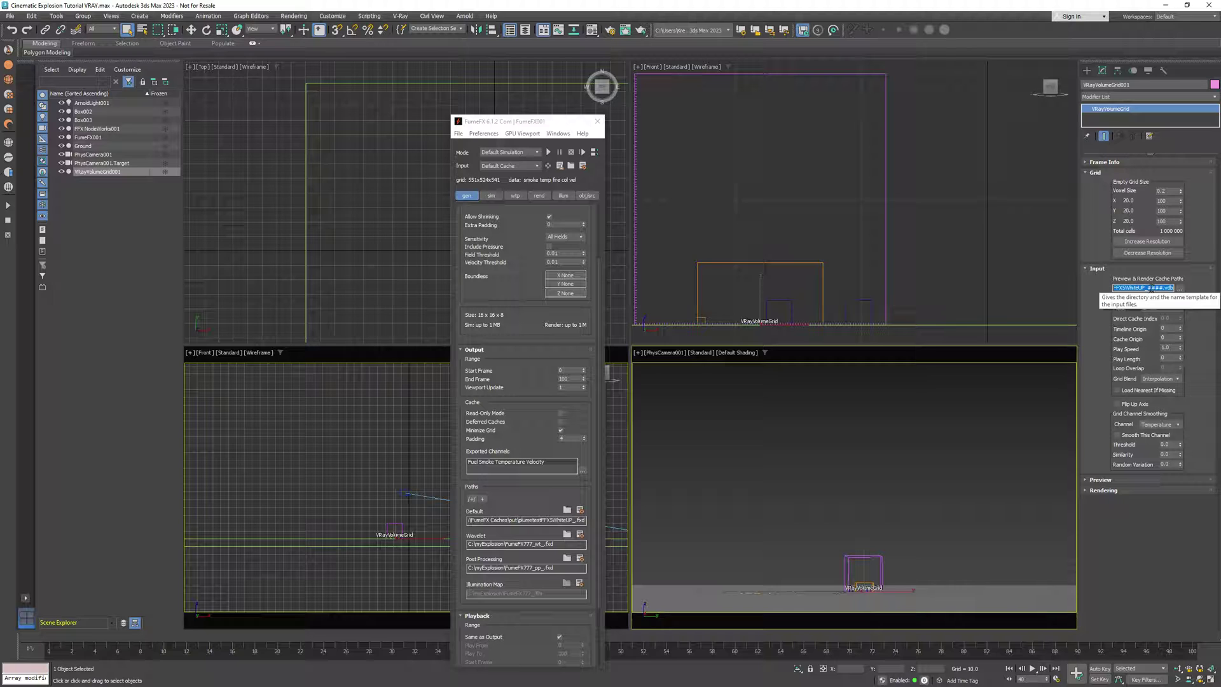
click(1180, 288)
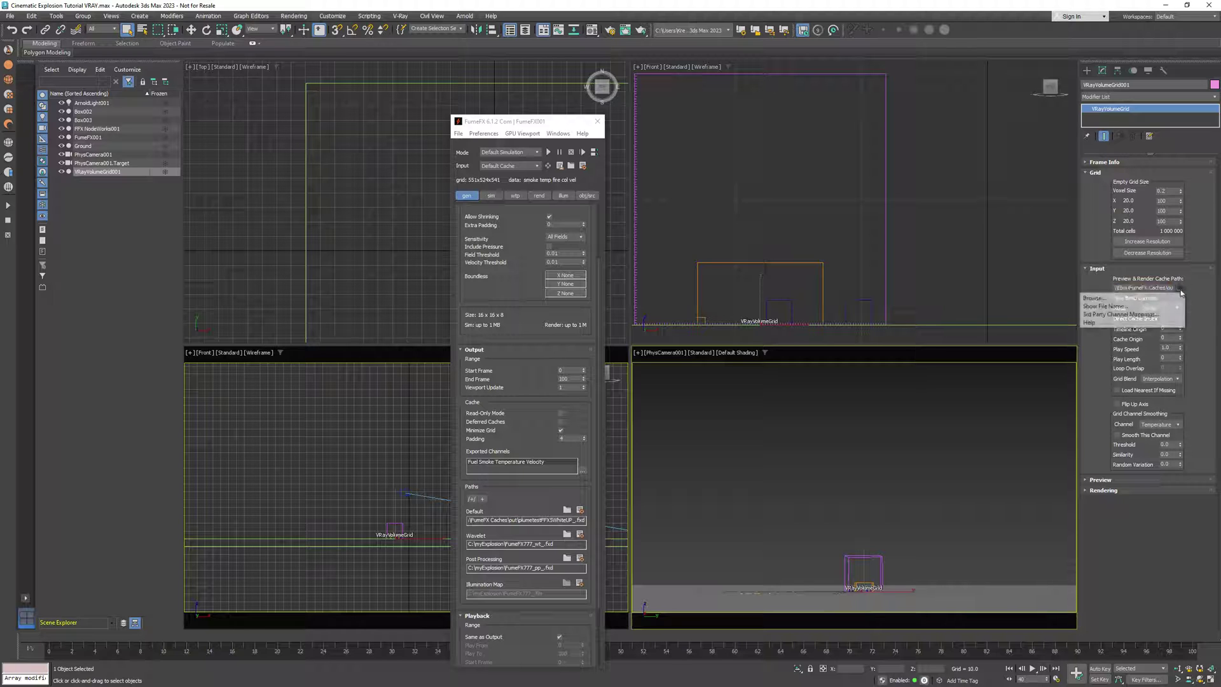
click(1143, 314)
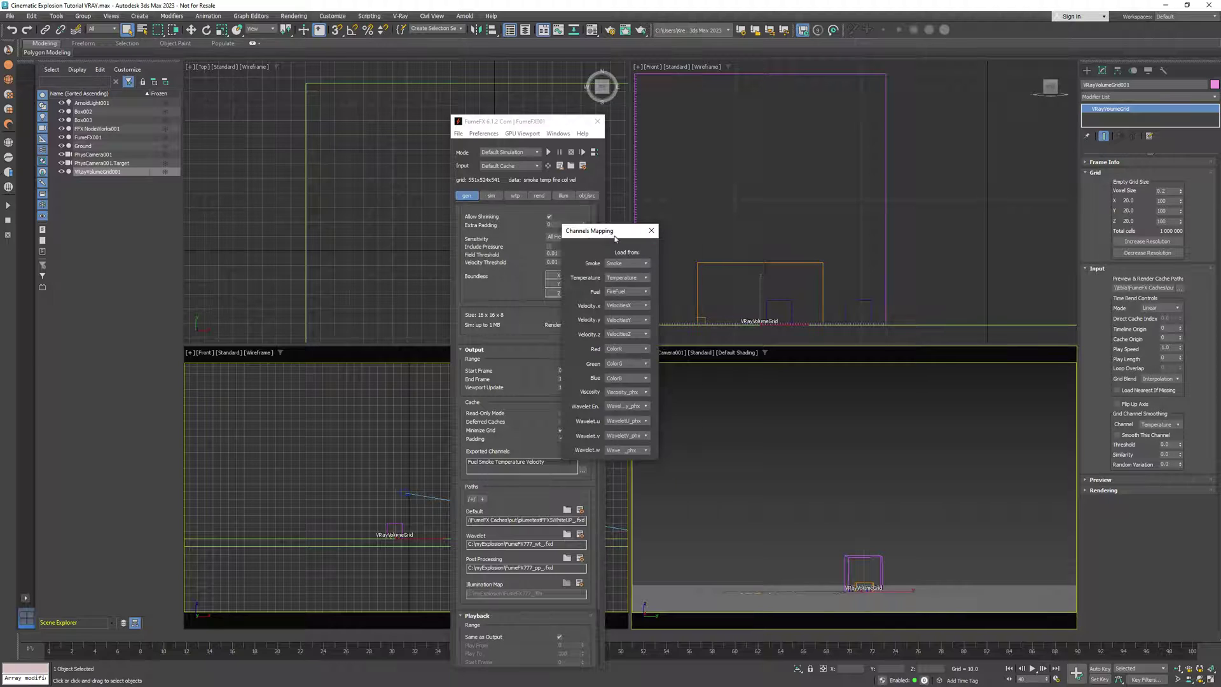
drag(615, 239, 876, 240)
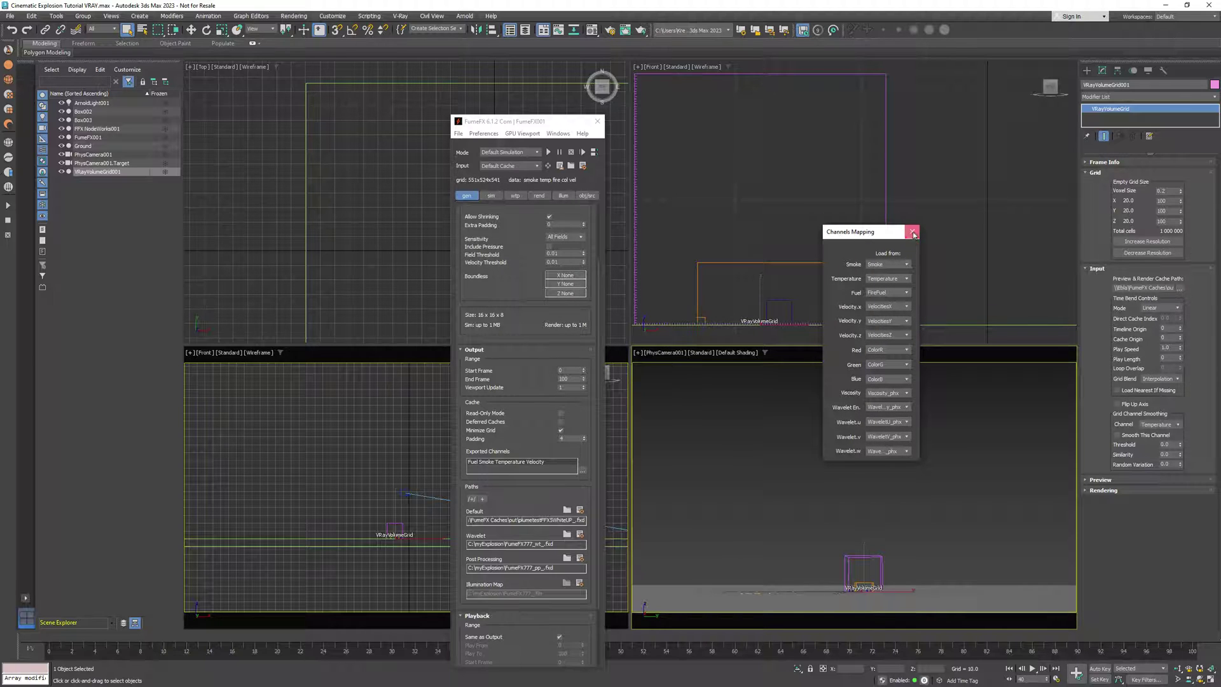
click(913, 233)
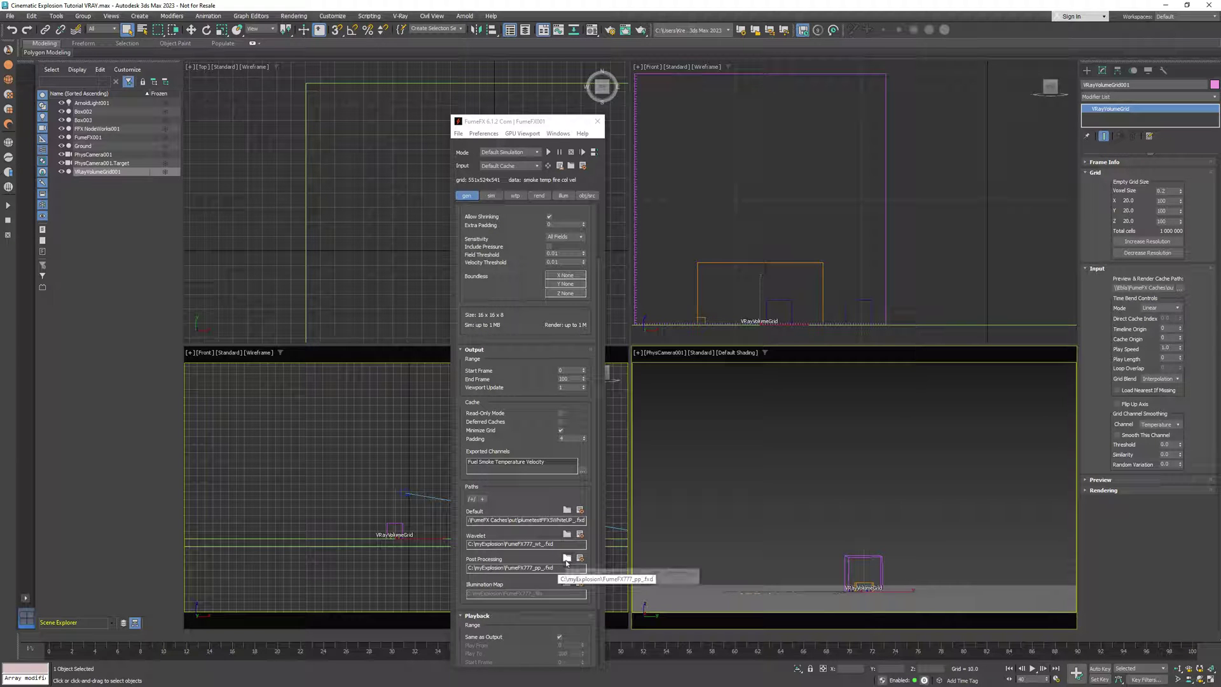
Set the Post Processing output to the OpenVDB file FumeFX777_pp_.vdb.
click(567, 559)
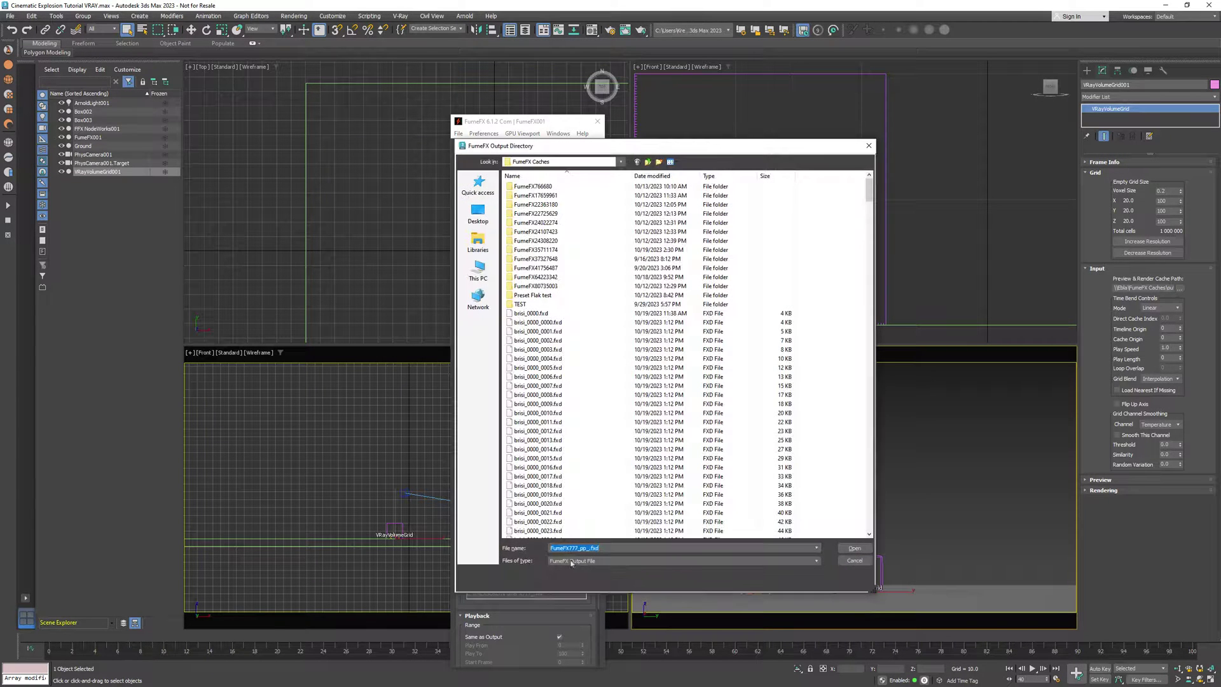
click(571, 561)
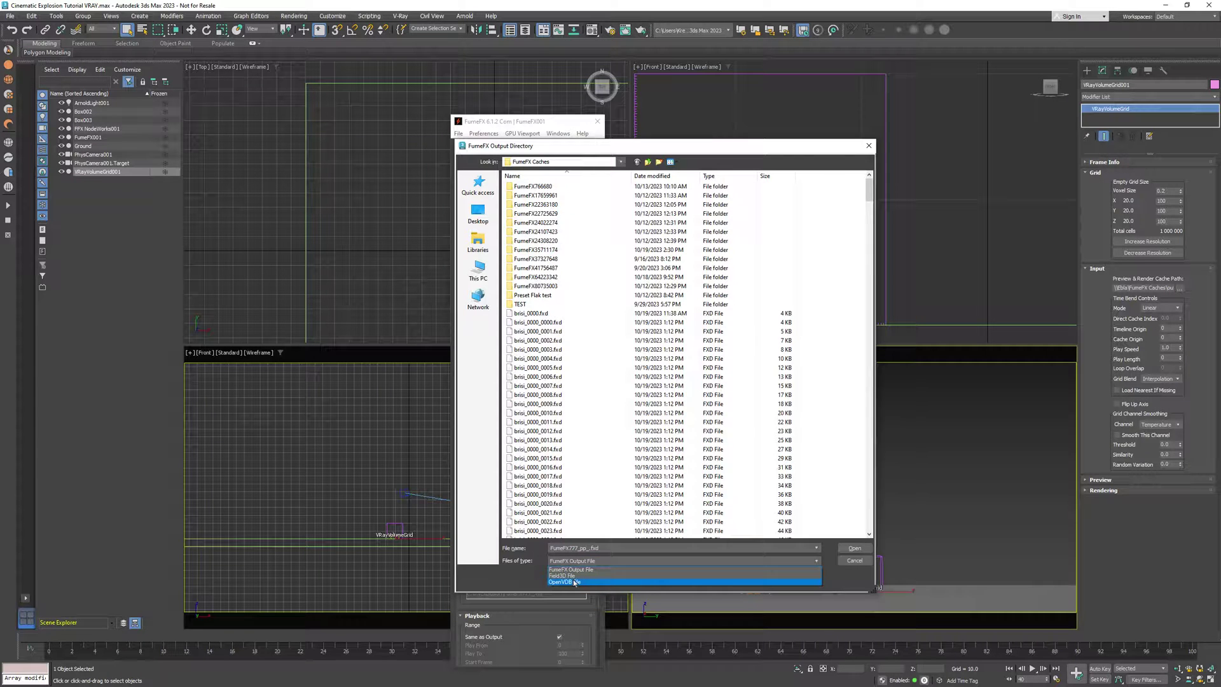
click(574, 582)
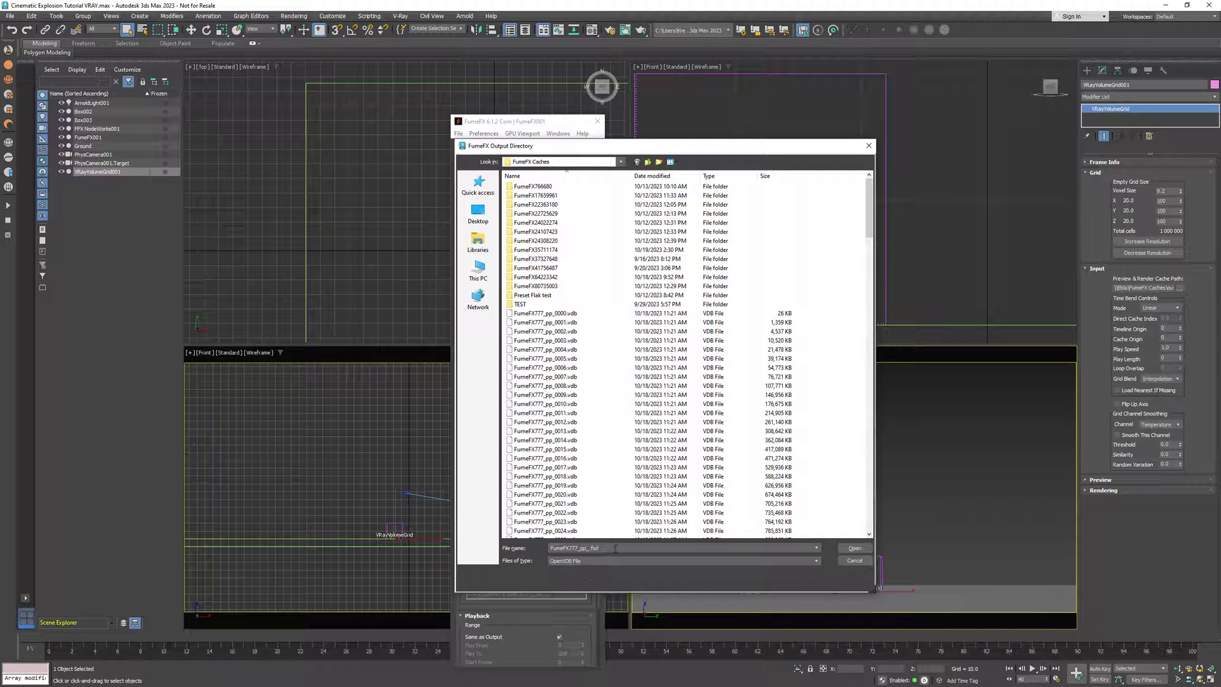
click(854, 548)
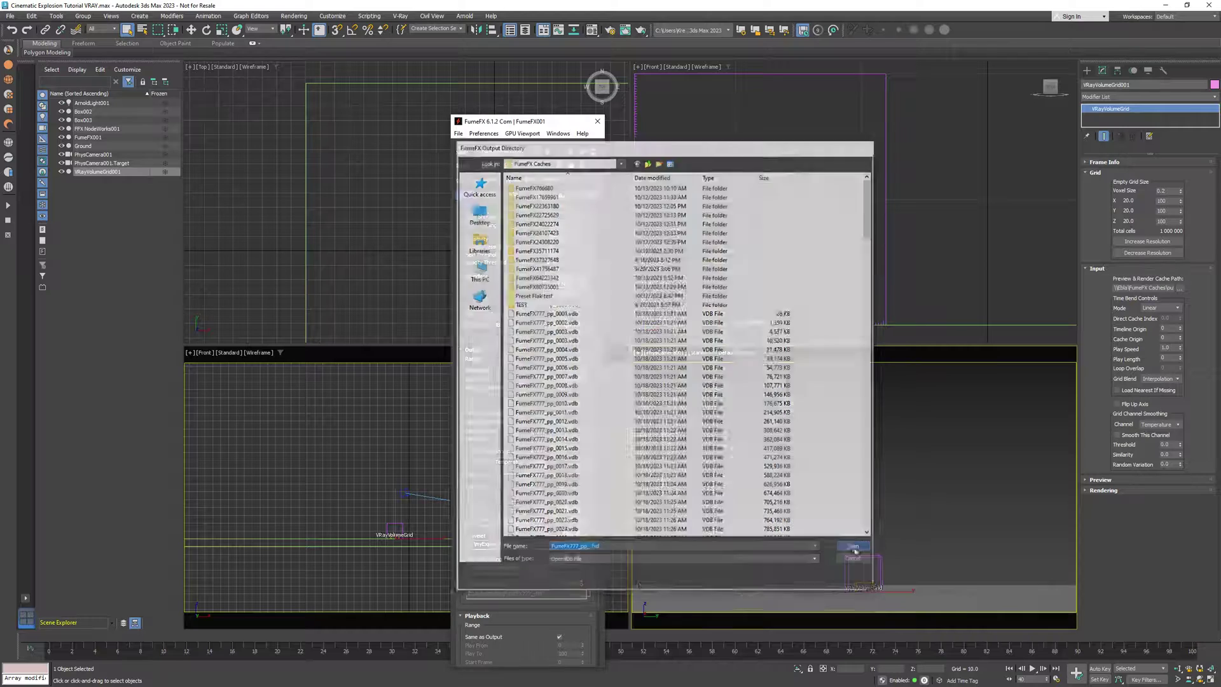
drag(571, 568, 468, 568)
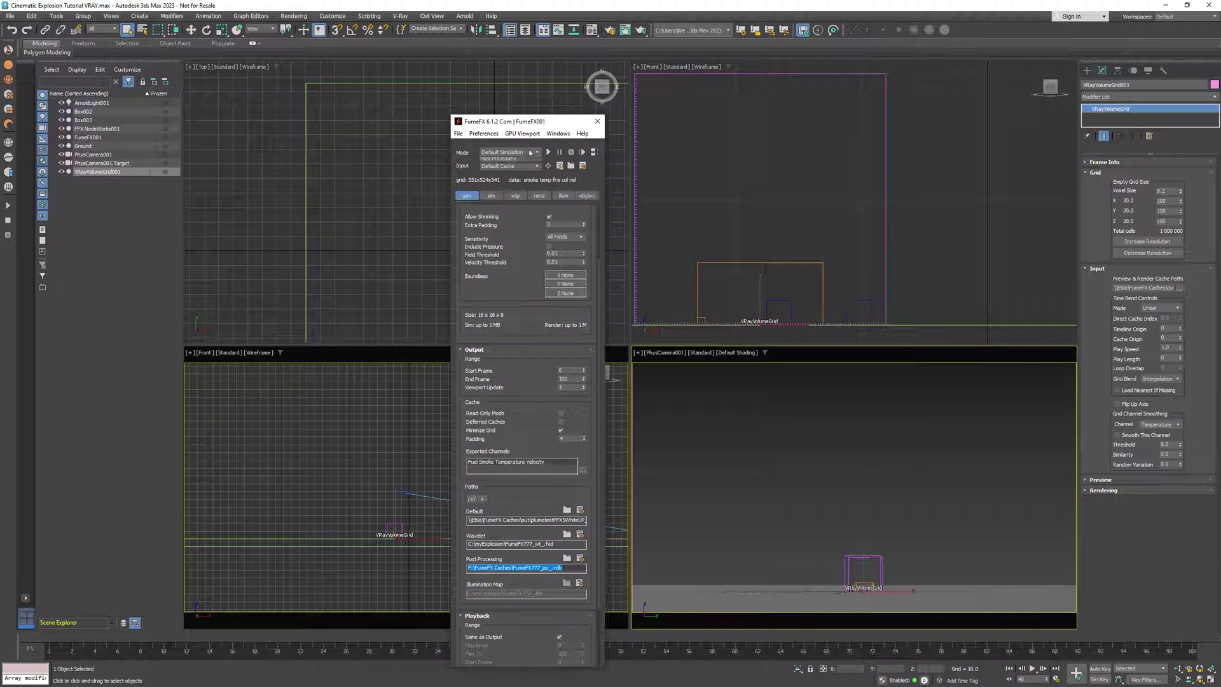
Run FumeFX in Post Processing mode using Post Processing Cache input, and copy its path.
click(509, 153)
click(507, 179)
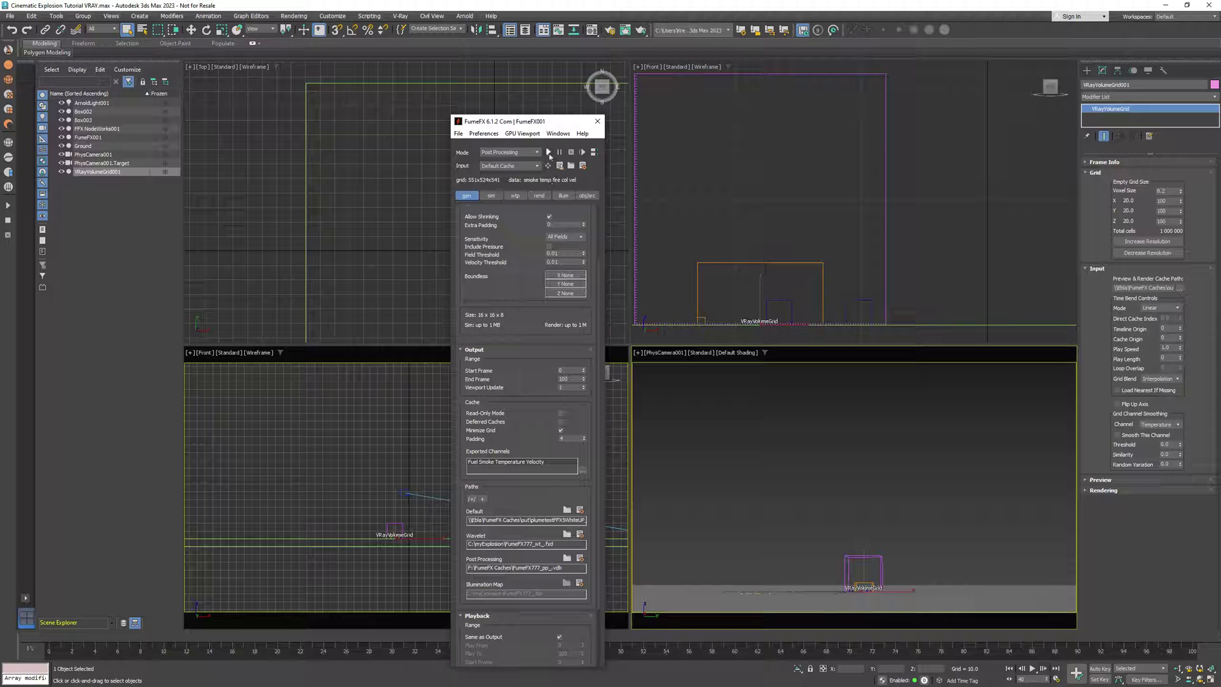
click(548, 153)
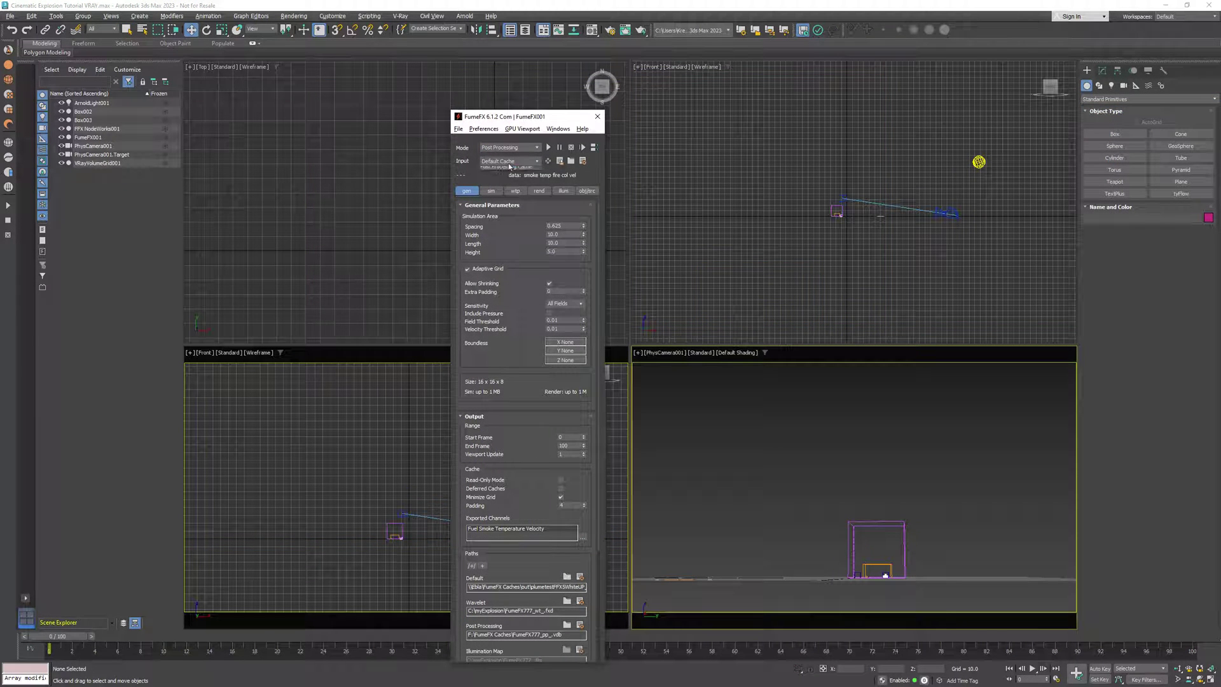
click(508, 164)
click(512, 182)
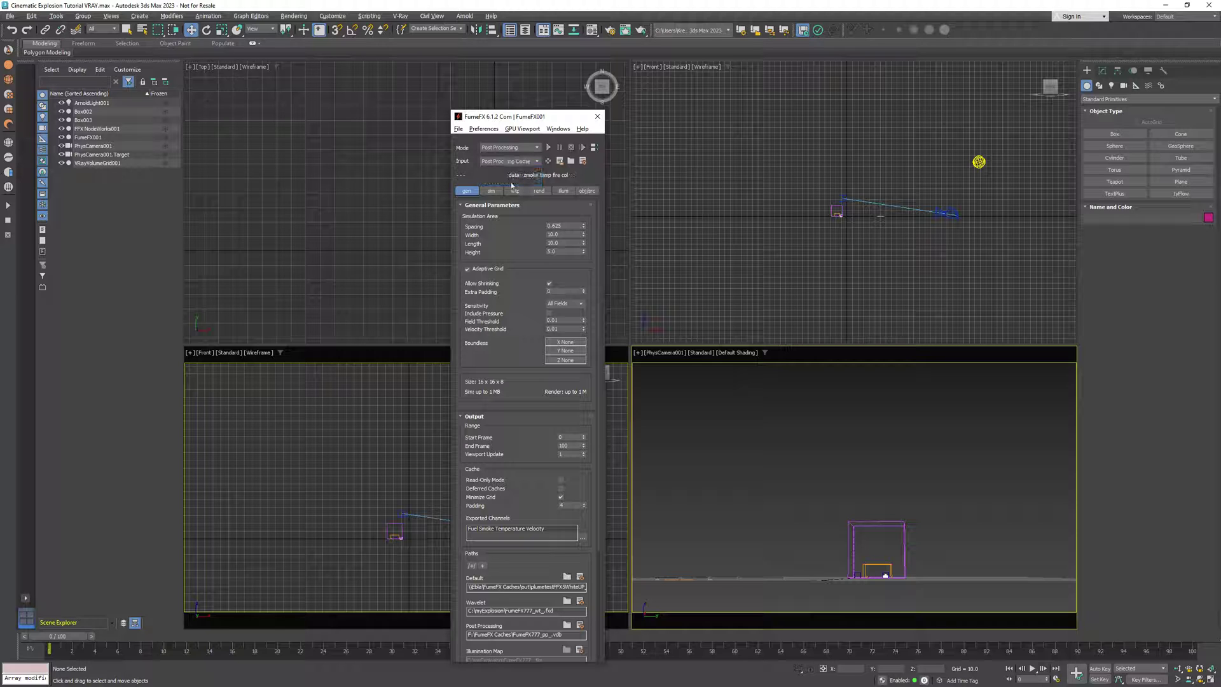
drag(565, 635, 458, 632)
Paste the FumeFX777_pp_####.vdb path into VRayVolumeGrid001's cache path field.
click(99, 163)
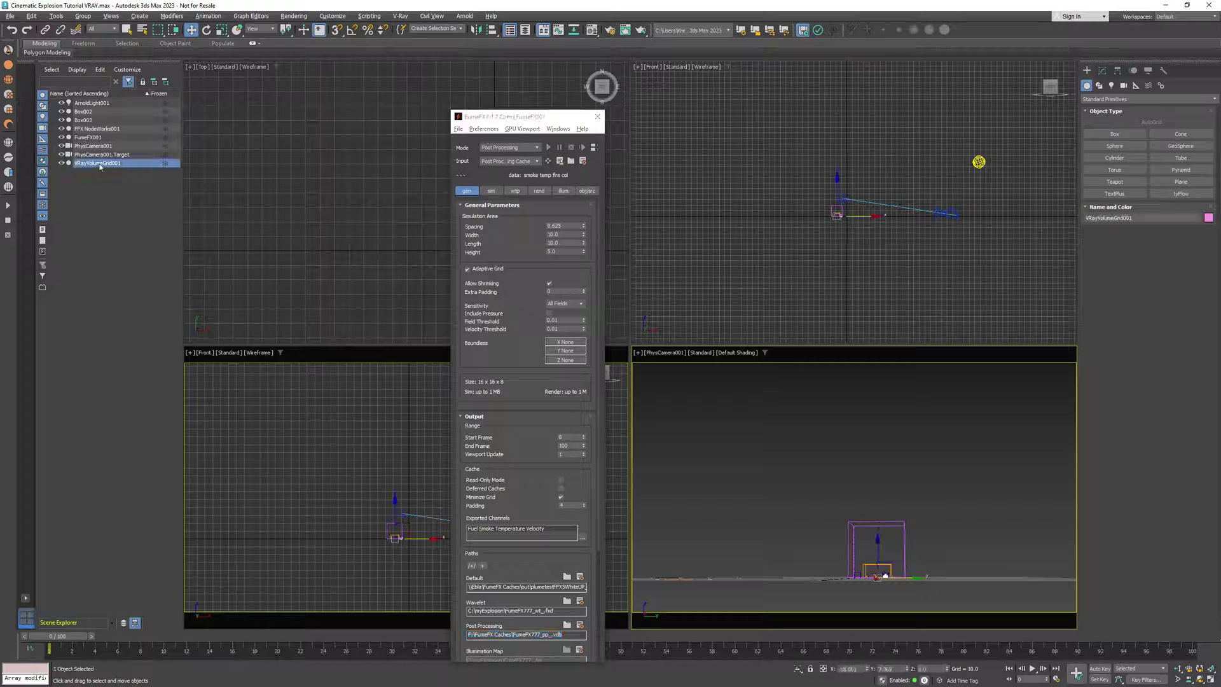
click(1102, 71)
drag(1121, 287, 1201, 288)
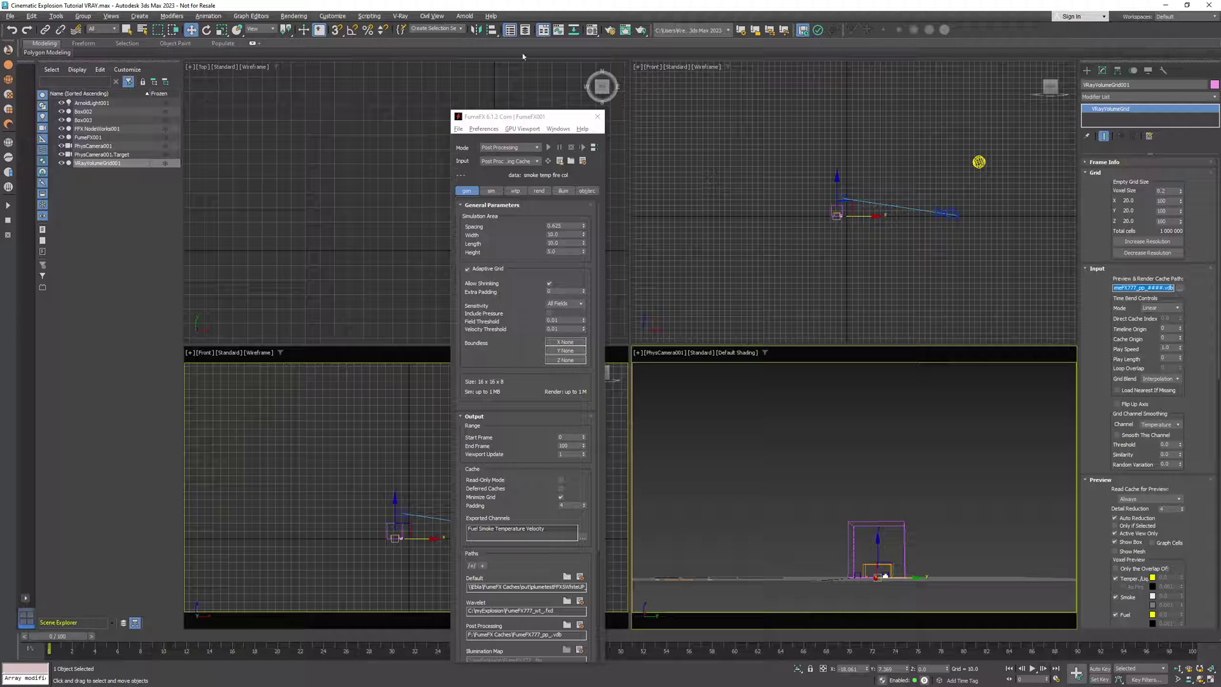
Start interactive rendering in the V-Ray frame buffer and view frame 4.
click(400, 16)
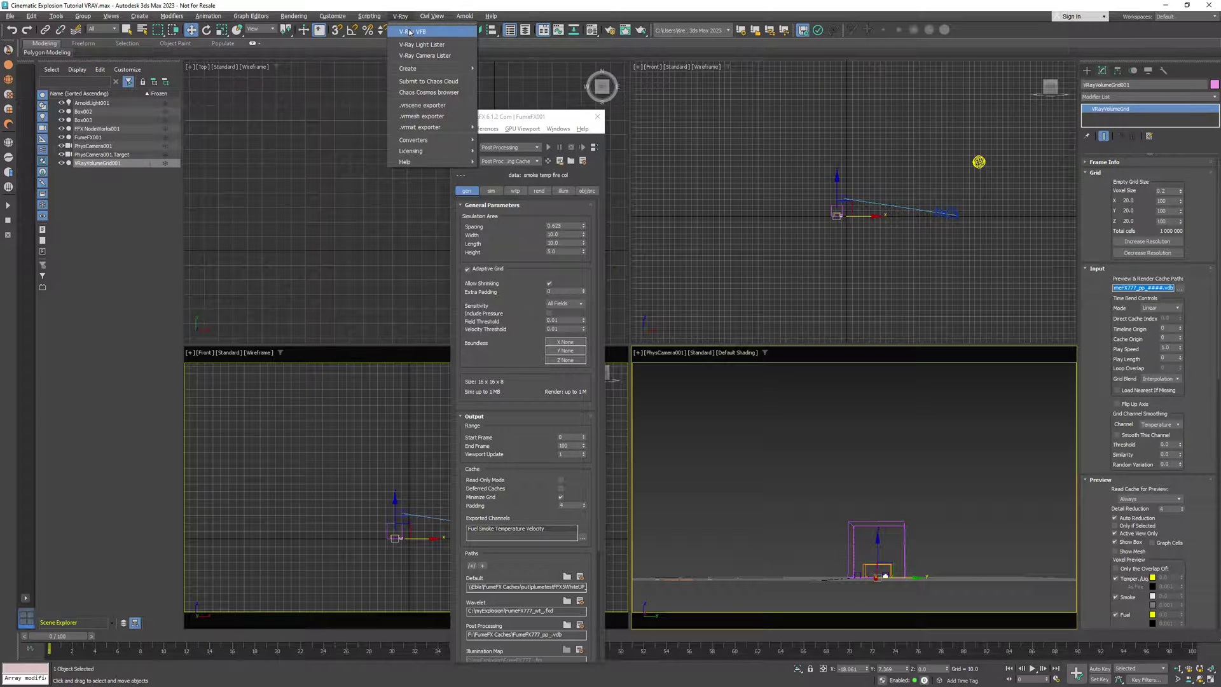
click(410, 31)
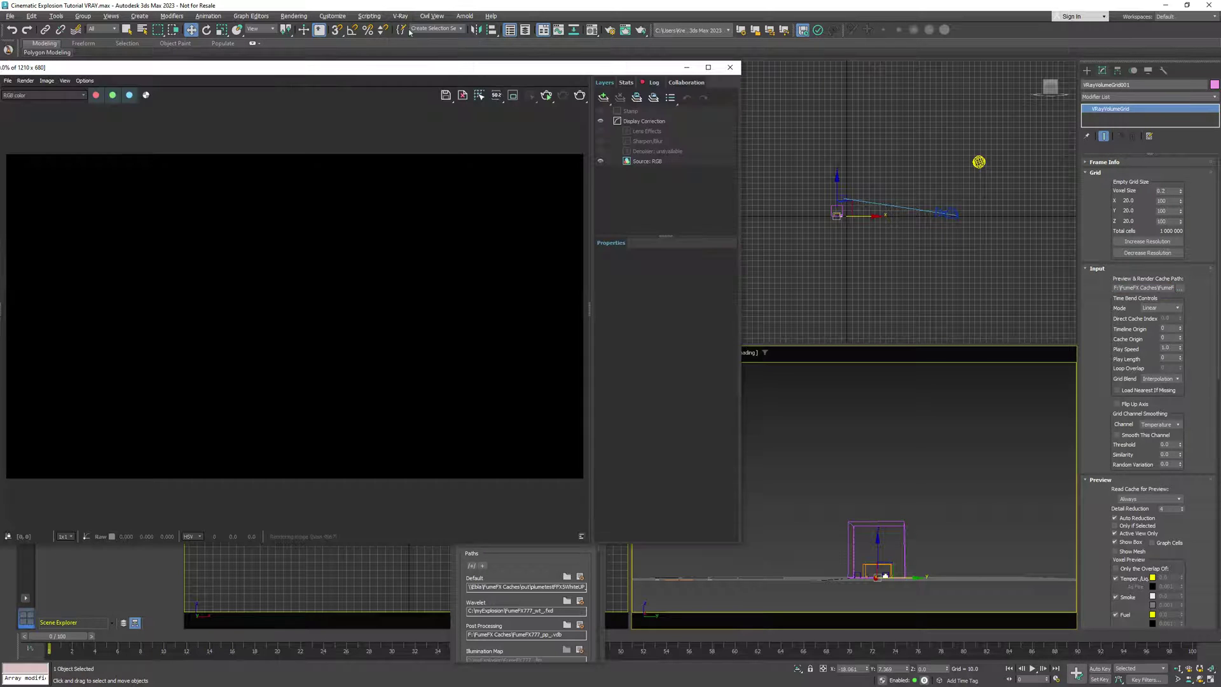
click(545, 96)
click(105, 638)
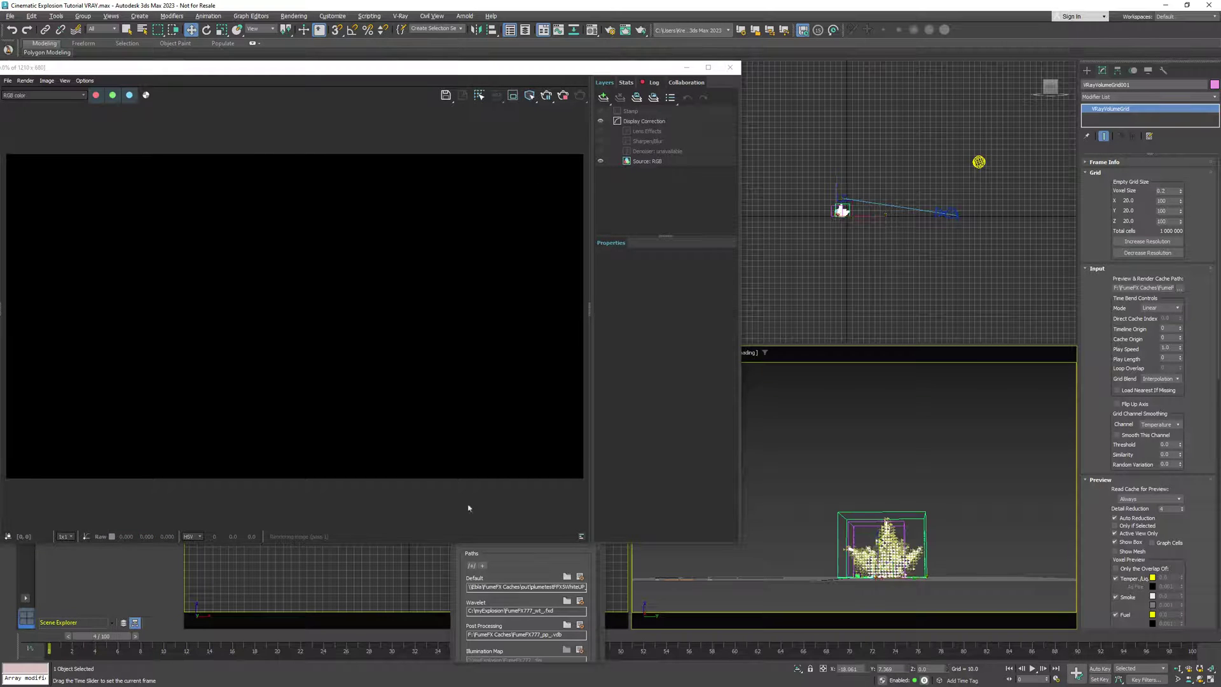
Bring up the VRay light category under Create > Lights to add a V-Ray light.
click(1087, 71)
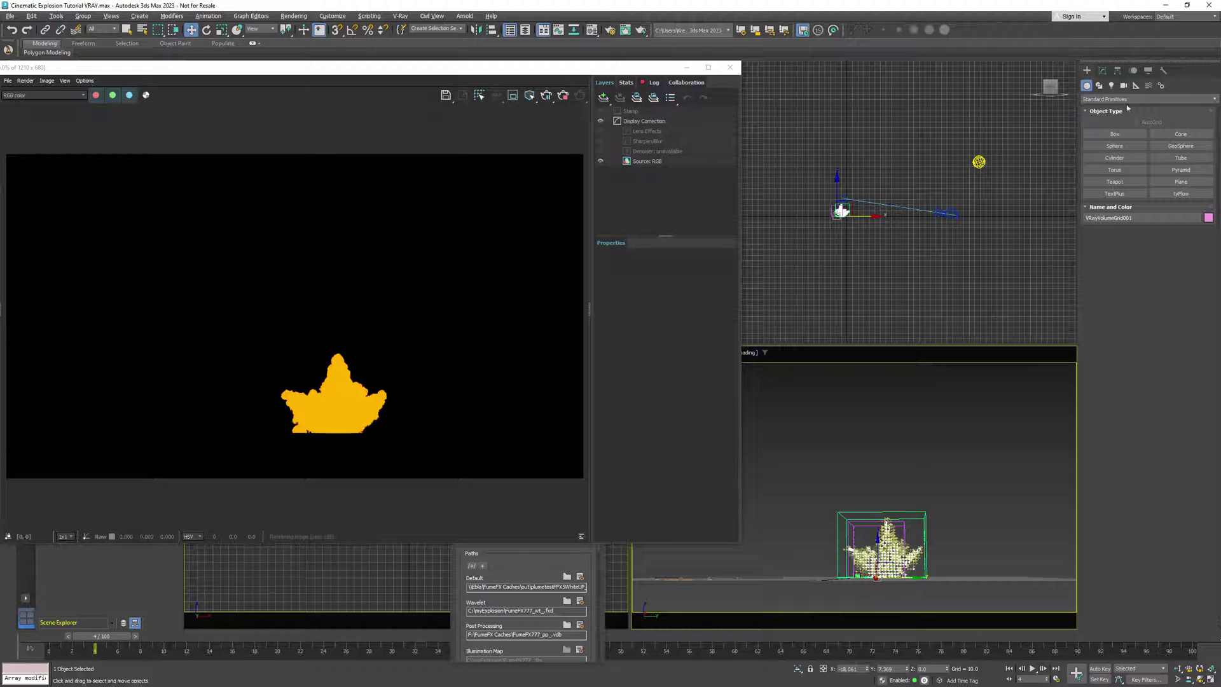
click(1112, 86)
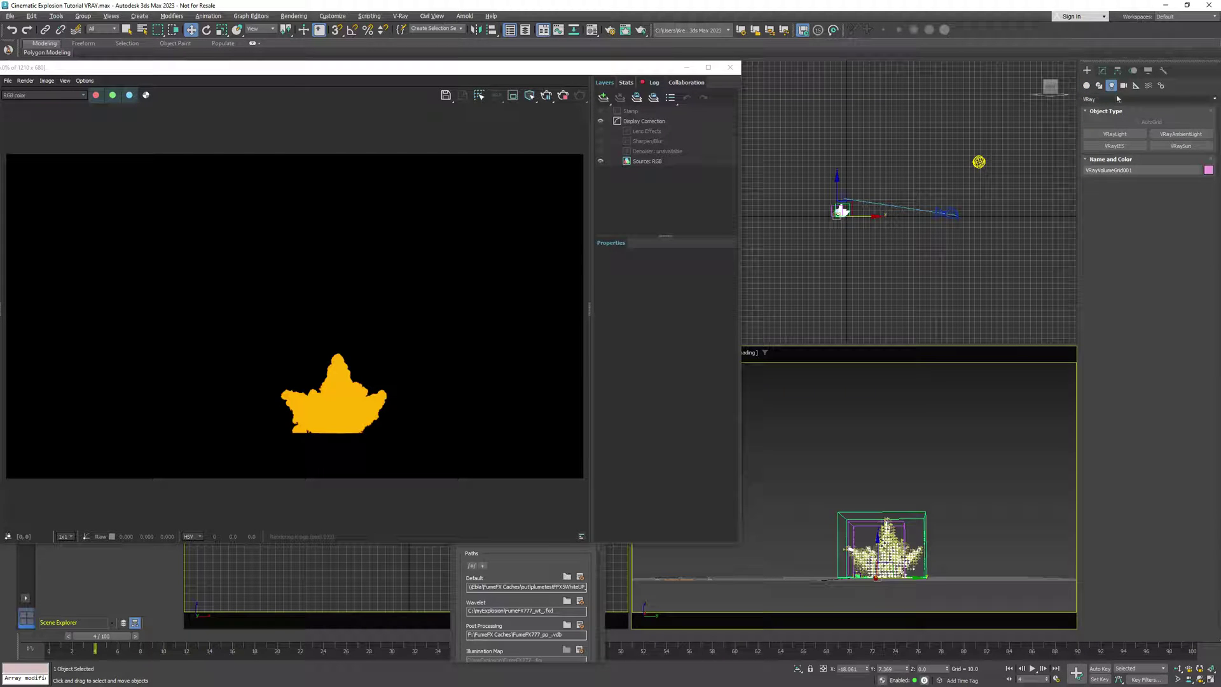
click(1124, 134)
Draw a sphere VRayLight in the Top viewport with radius 41.4 and make it targeted.
mouse_move(817, 129)
mouse_down()
mouse_move(857, 187)
mouse_move(834, 146)
mouse_up()
click(1103, 71)
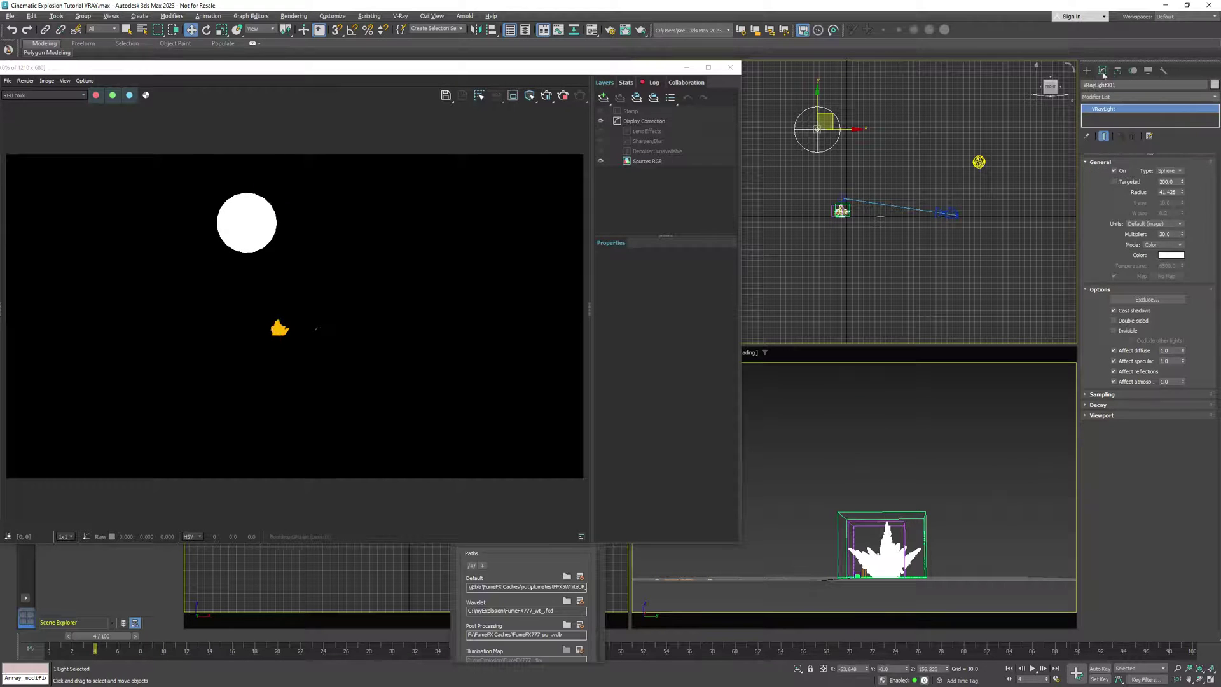
click(1128, 184)
Position the light above the scene with its target on the explosion.
drag(833, 123, 852, 198)
click(817, 129)
click(808, 125)
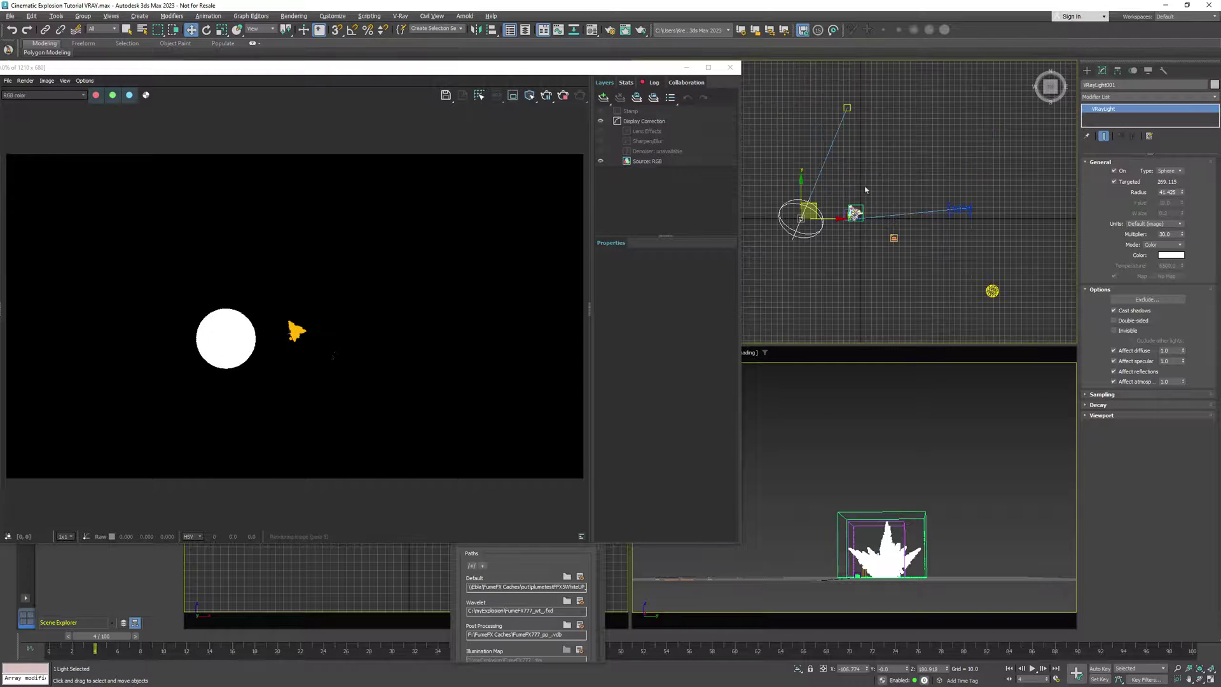
drag(789, 206, 874, 204)
click(847, 108)
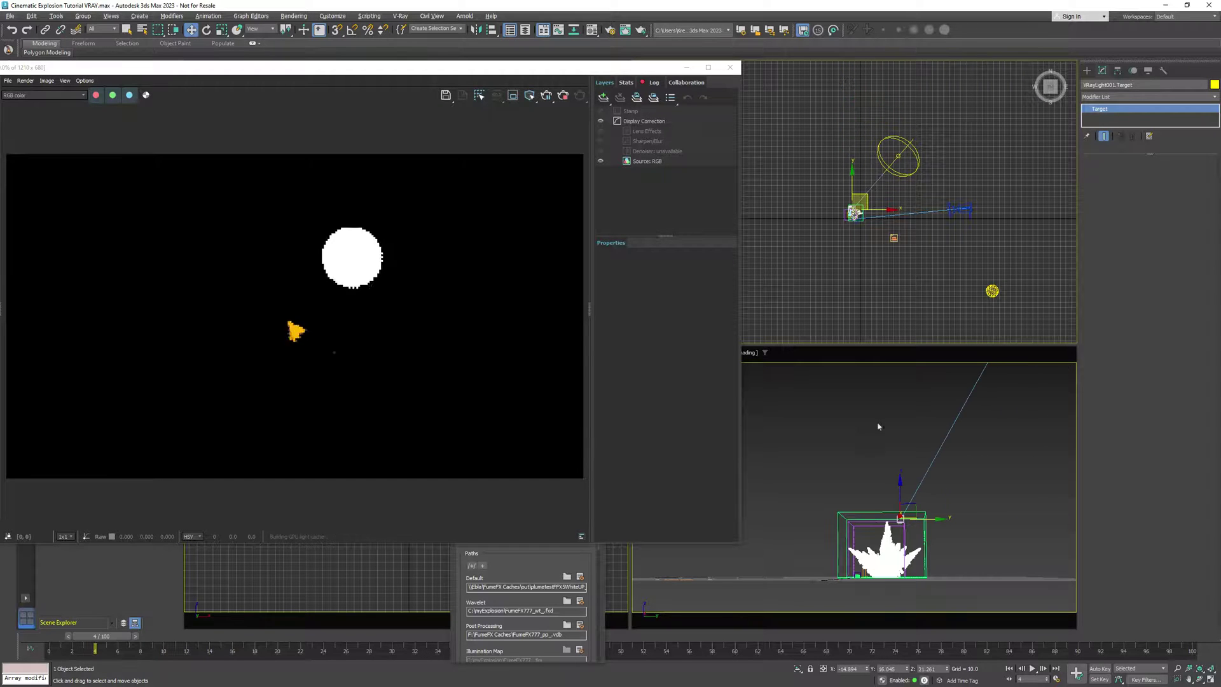
Give VRayVolumeGrid001 the Fire/Smoke from FumeFX render preset and open its Volumetric Options.
click(940, 523)
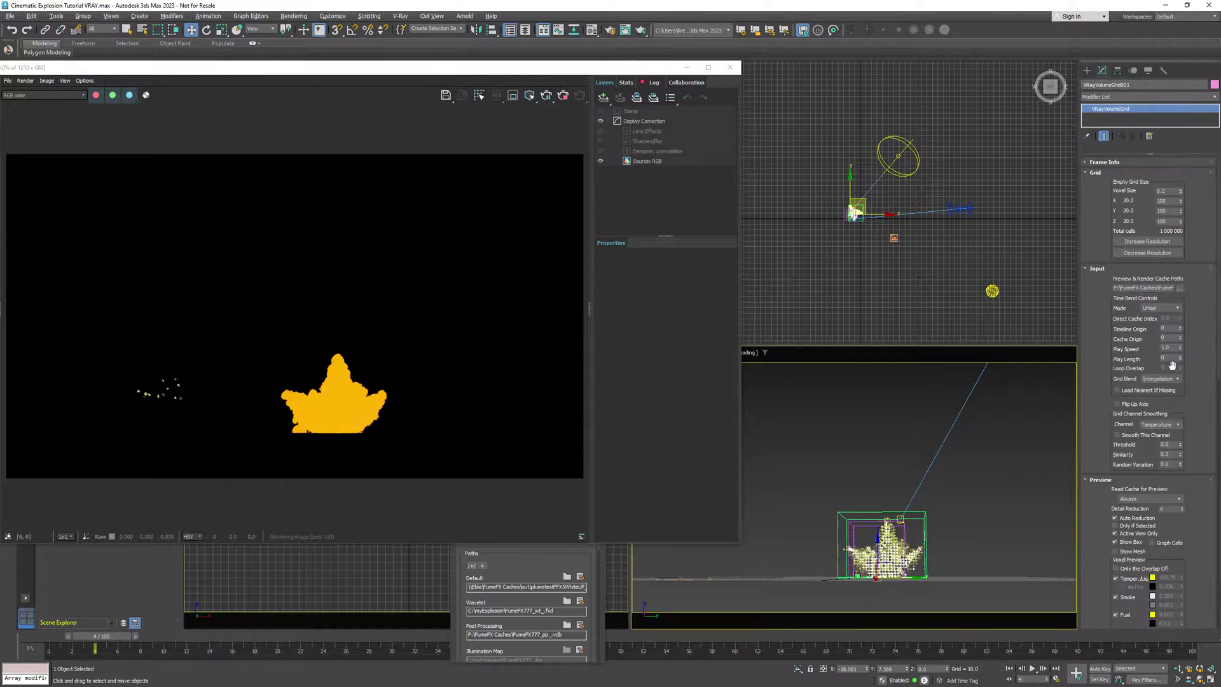
mouse_move(1105, 498)
mouse_down()
mouse_move(1097, 368)
mouse_move(1093, 484)
mouse_up()
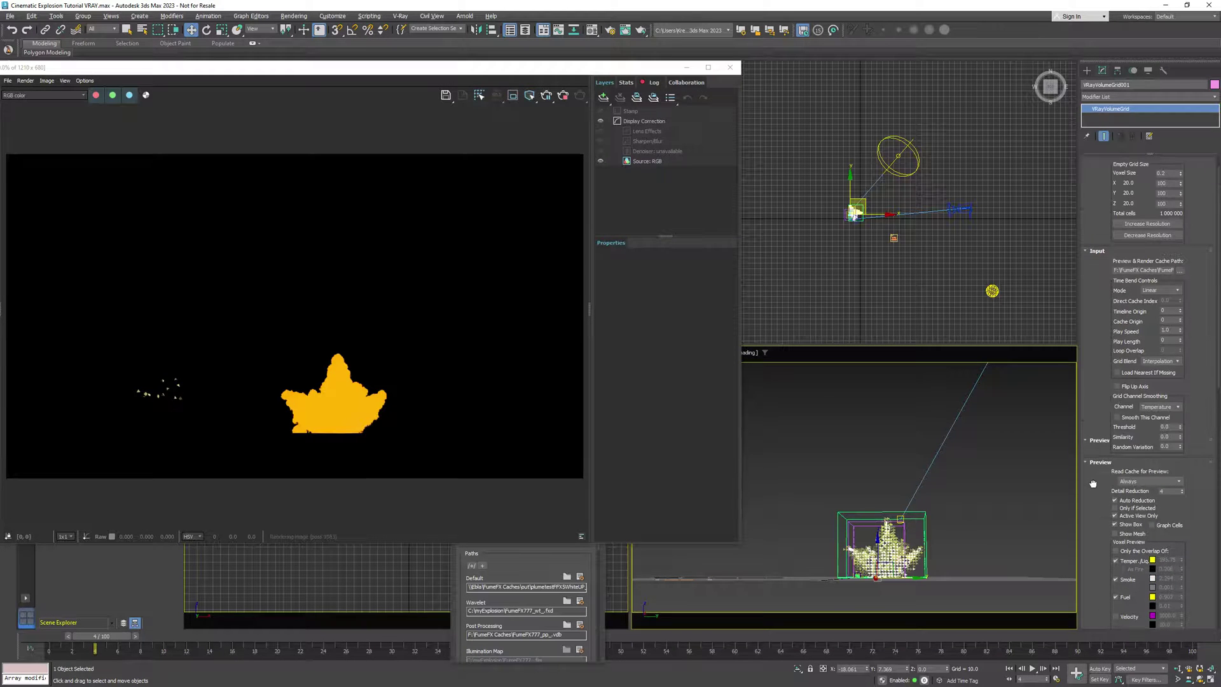
scroll(1093, 484, down, 10)
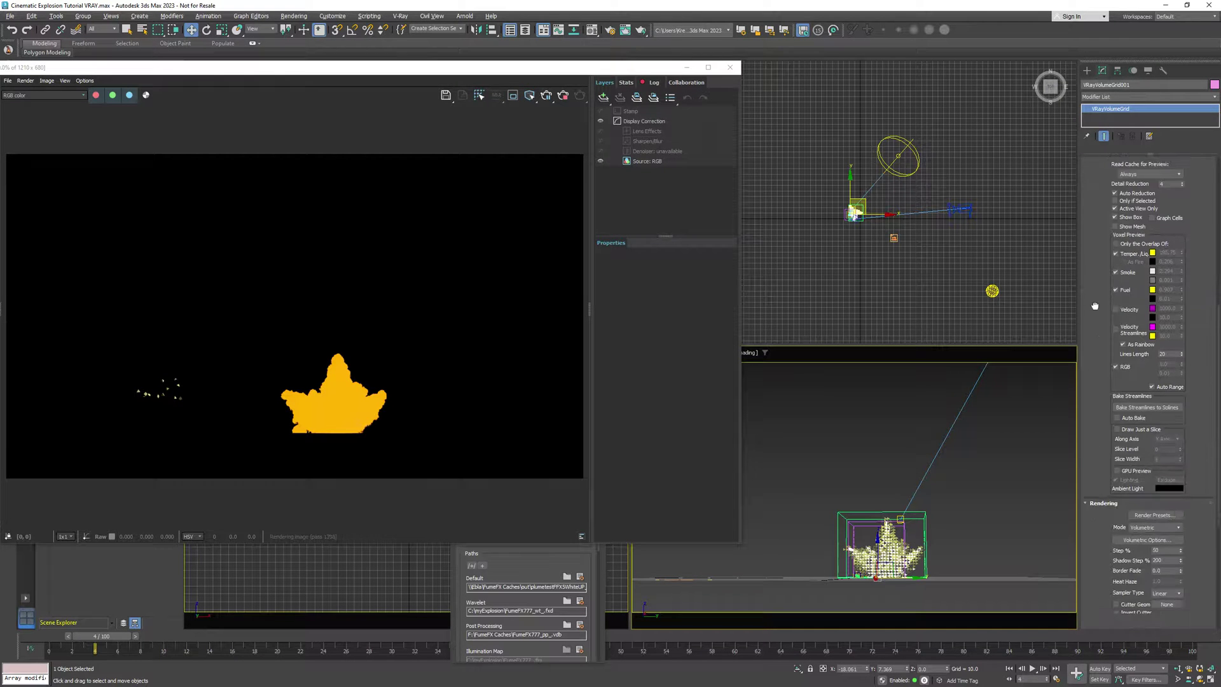
click(1155, 349)
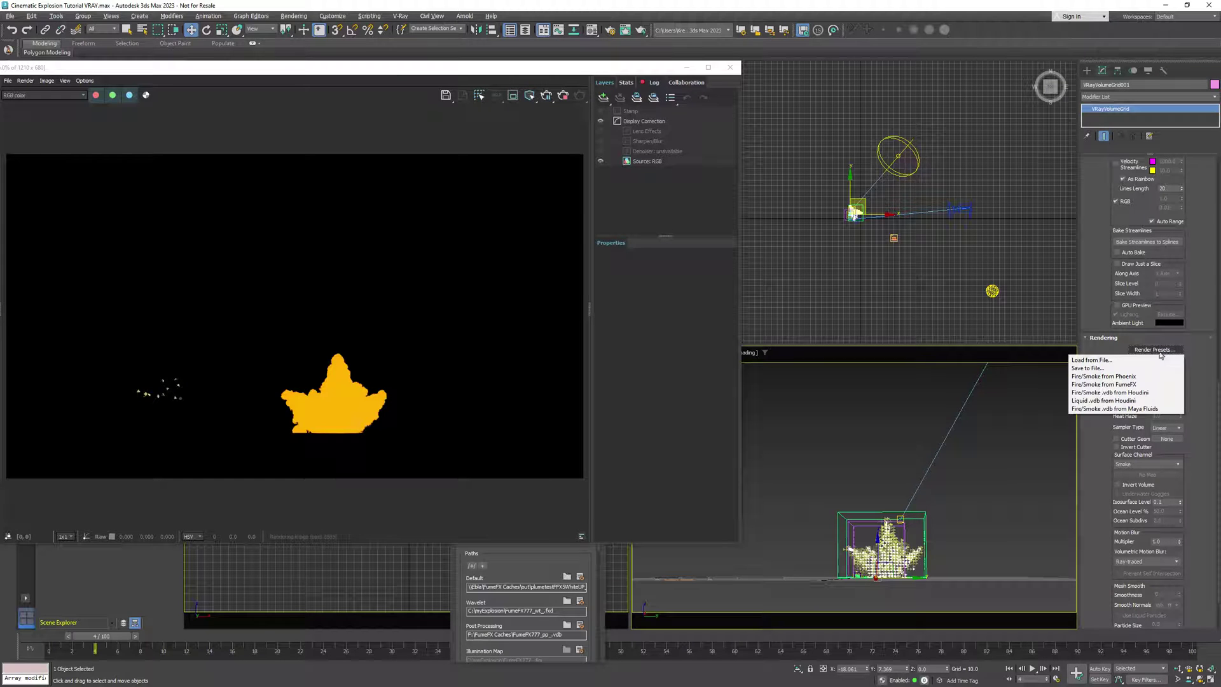
click(1131, 385)
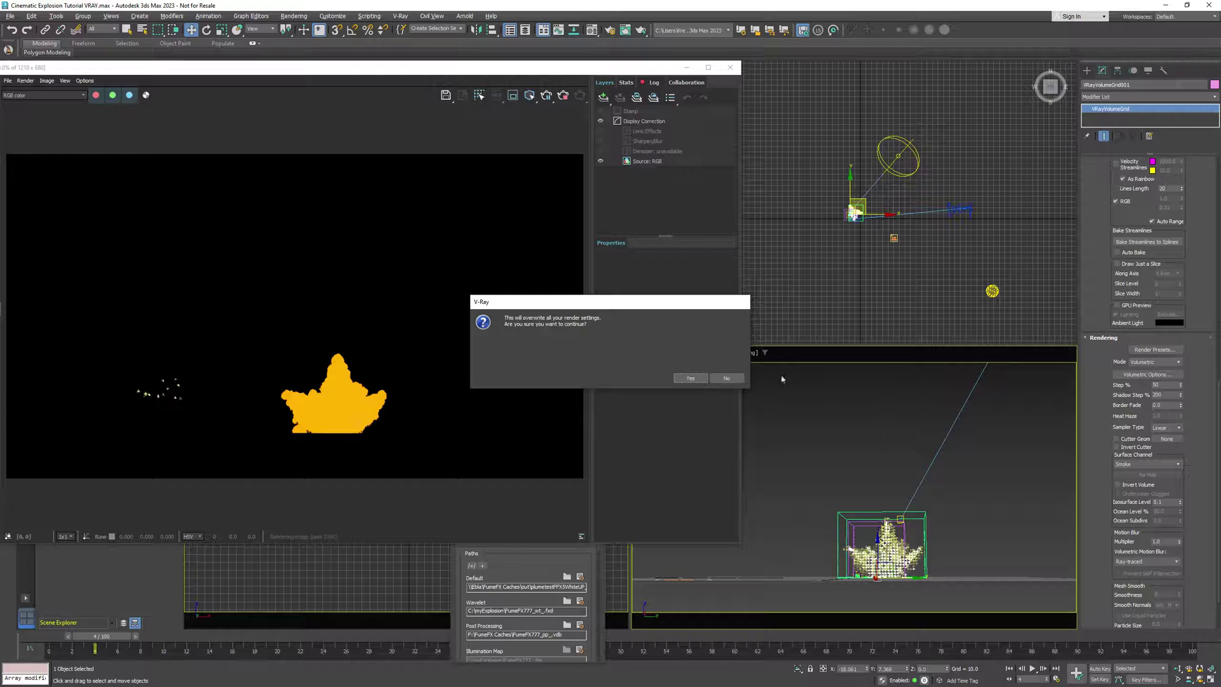
click(690, 378)
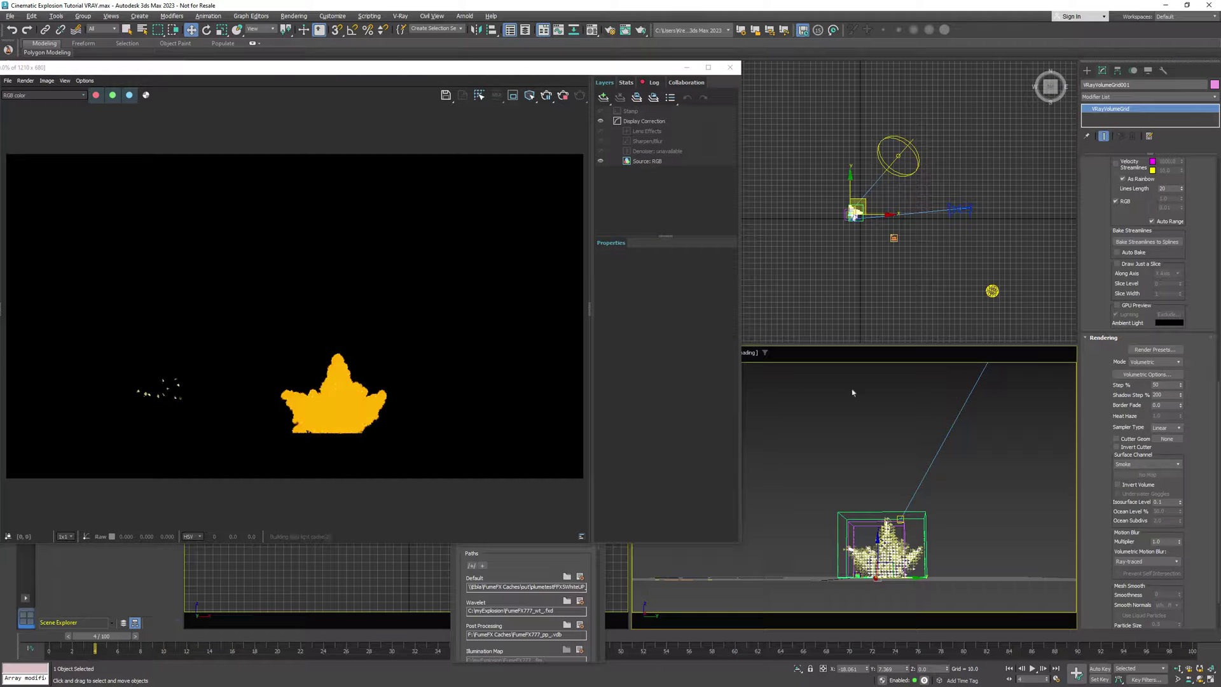
click(1146, 374)
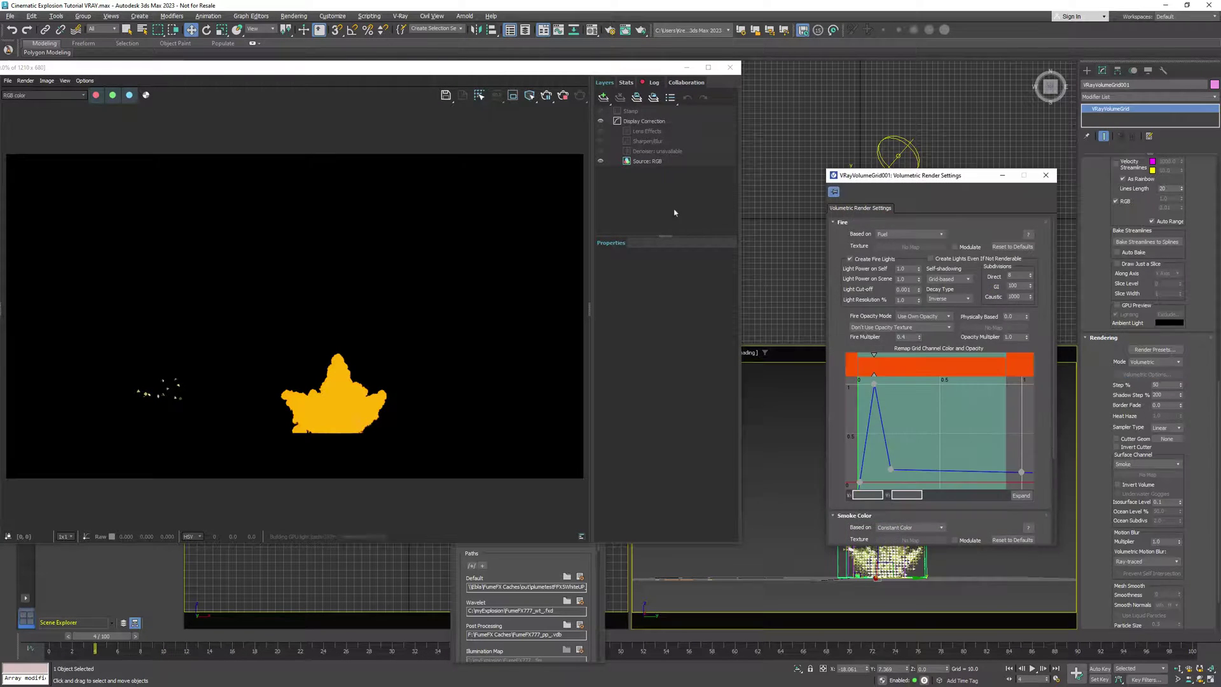
Set Fire Based on to Disabled and Smoke Color Based on to RGB.
click(904, 235)
click(899, 243)
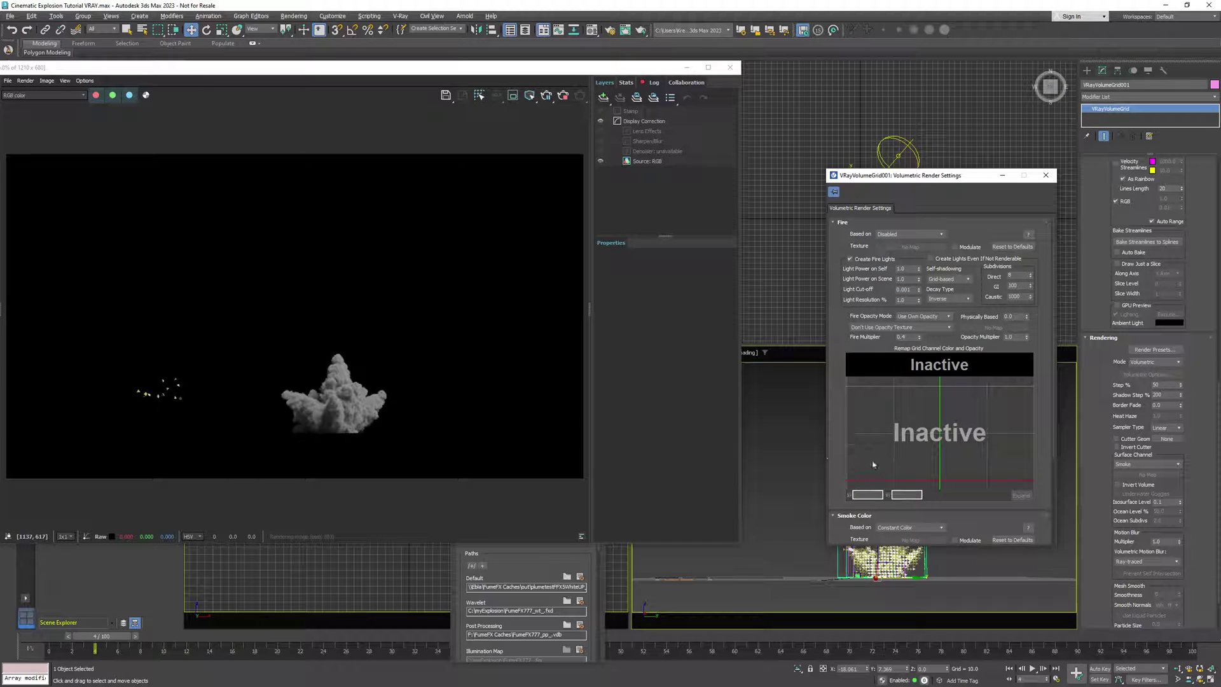
drag(841, 496, 877, 390)
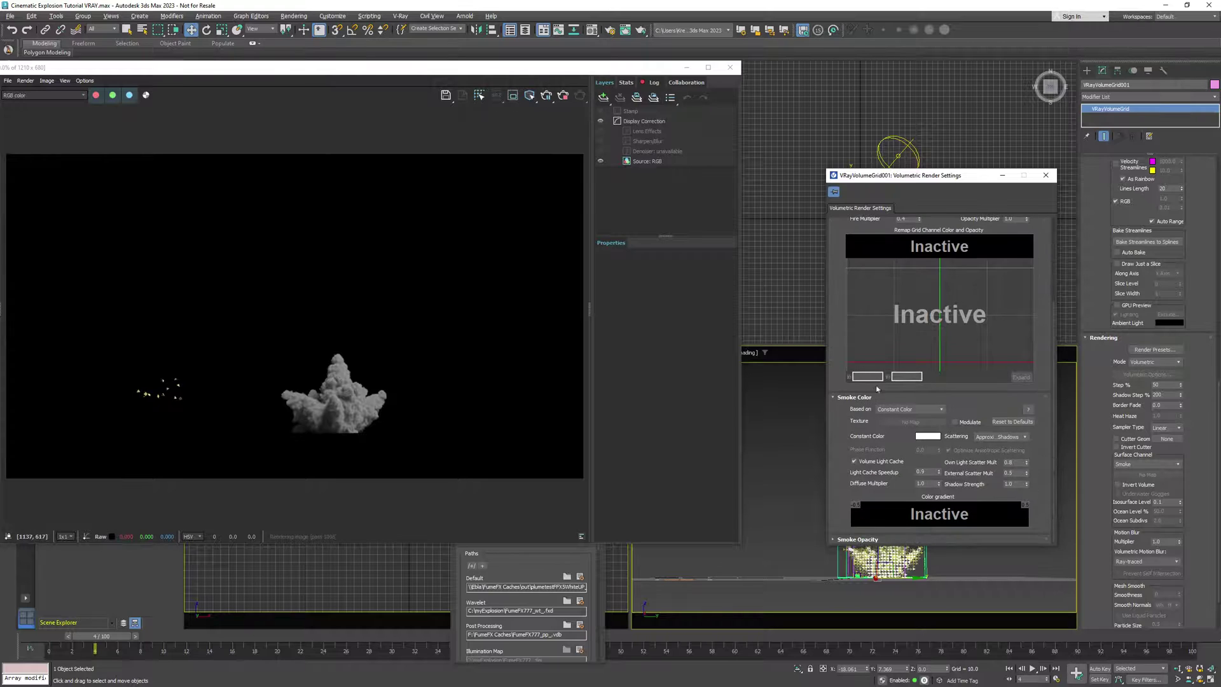
click(940, 410)
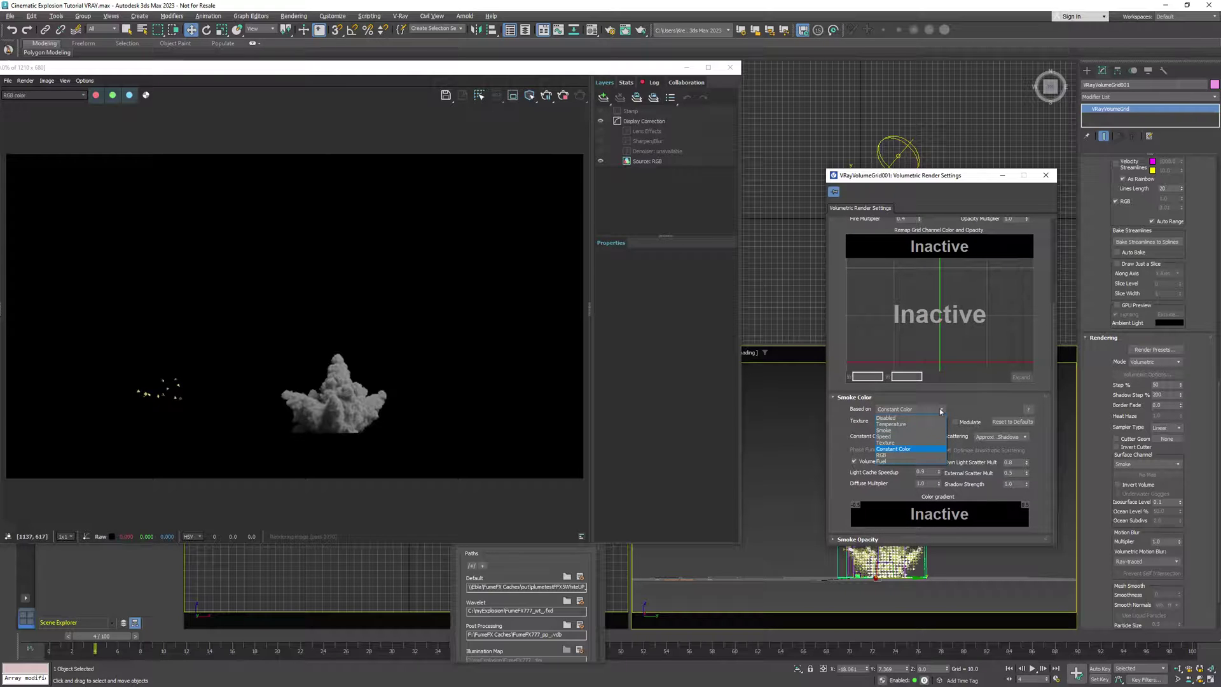
click(941, 410)
click(941, 410)
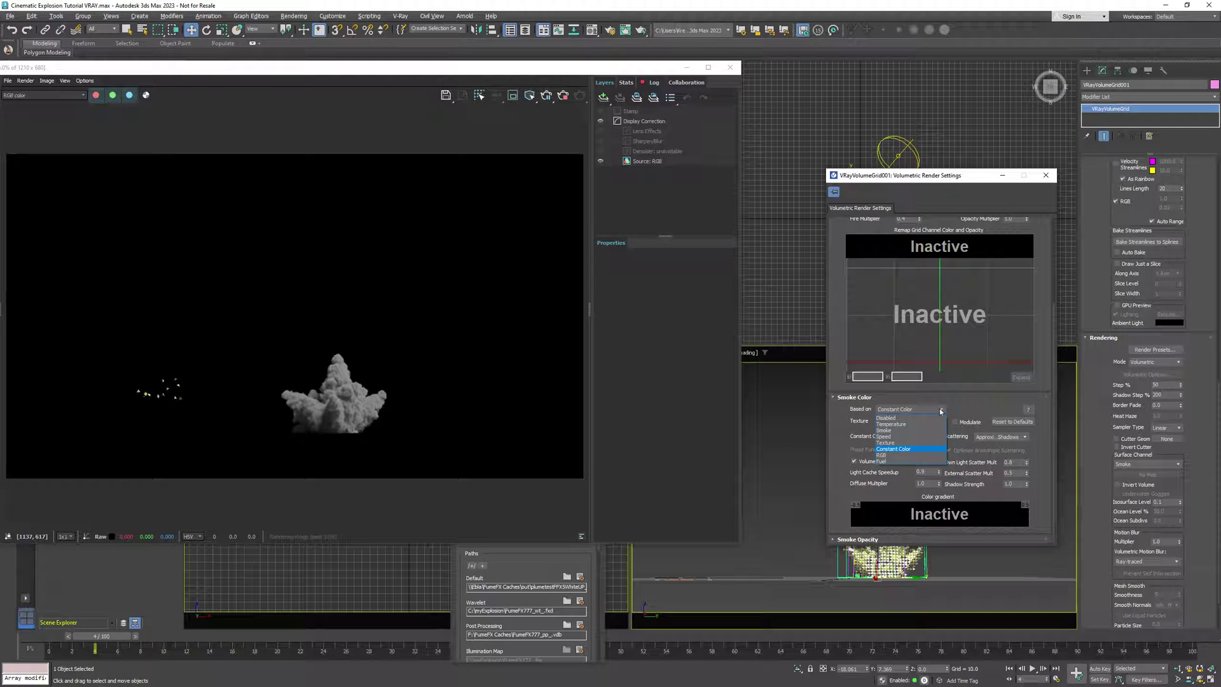
click(882, 456)
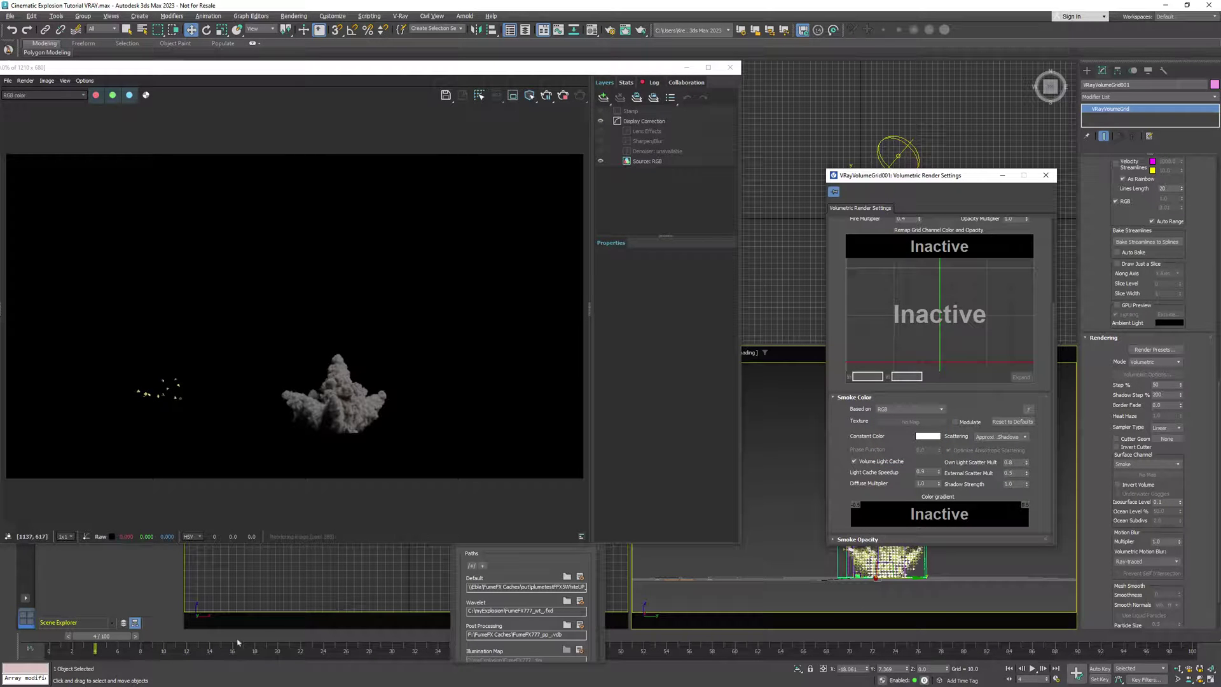
Move the time slider to frame 10 to view the grey smoke render.
drag(111, 637, 179, 639)
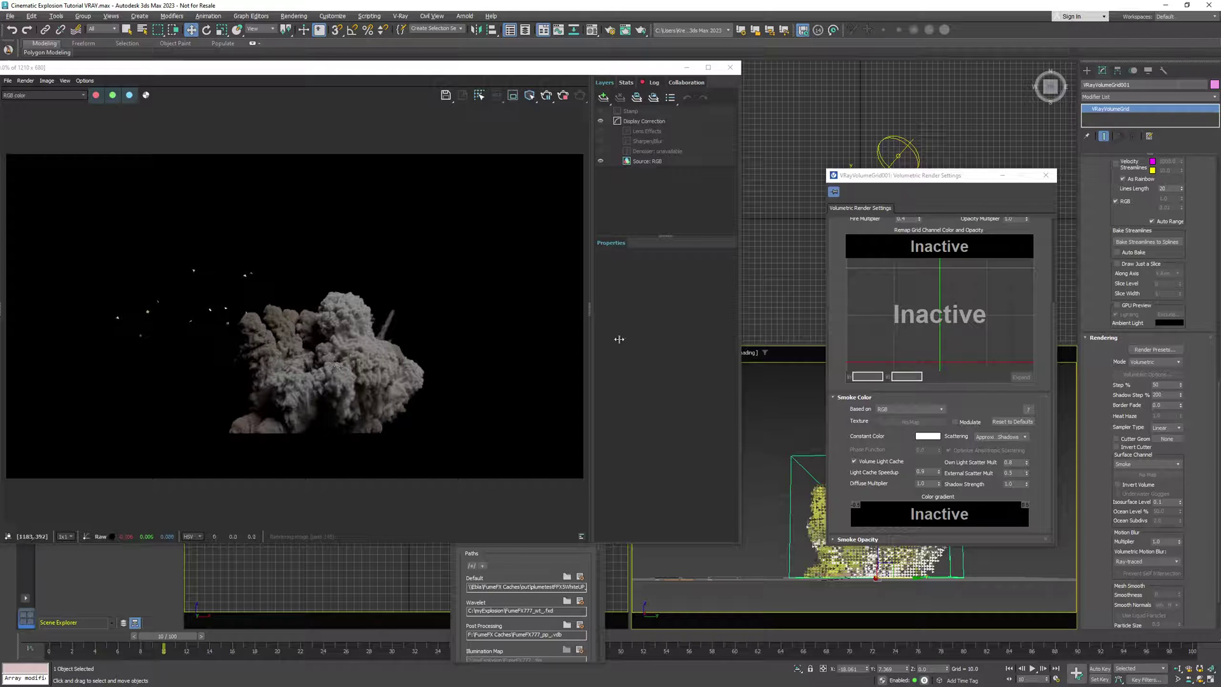
click(1046, 176)
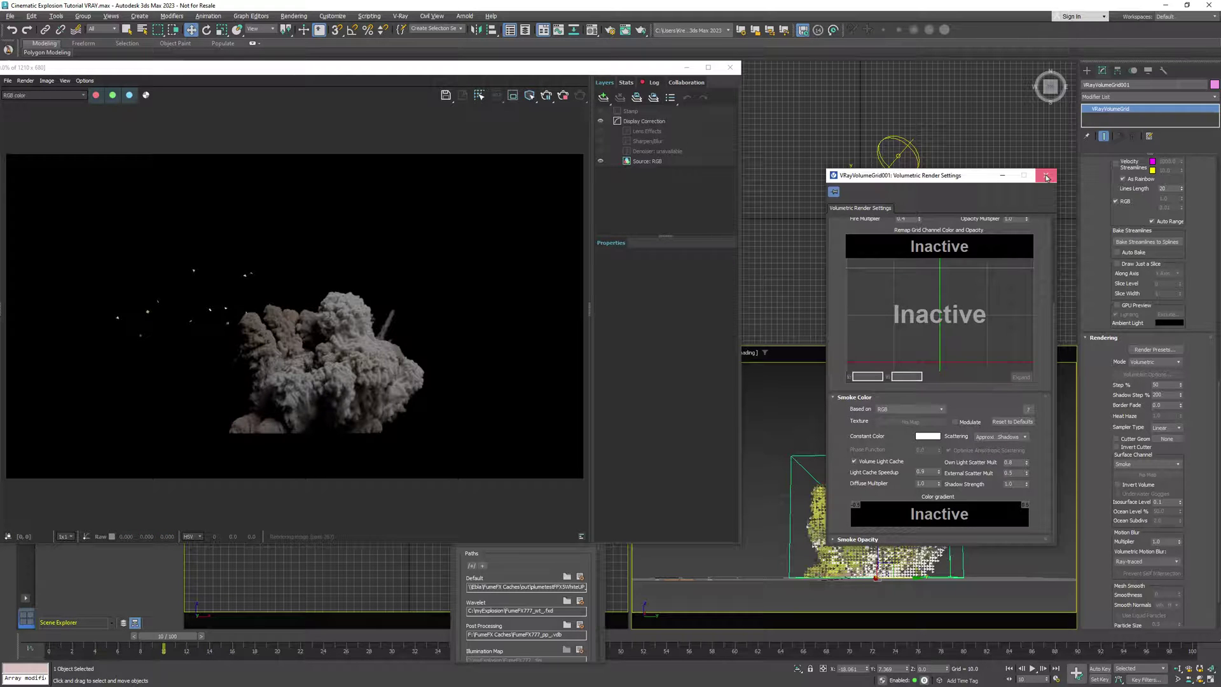
scroll(861, 351, up, 3)
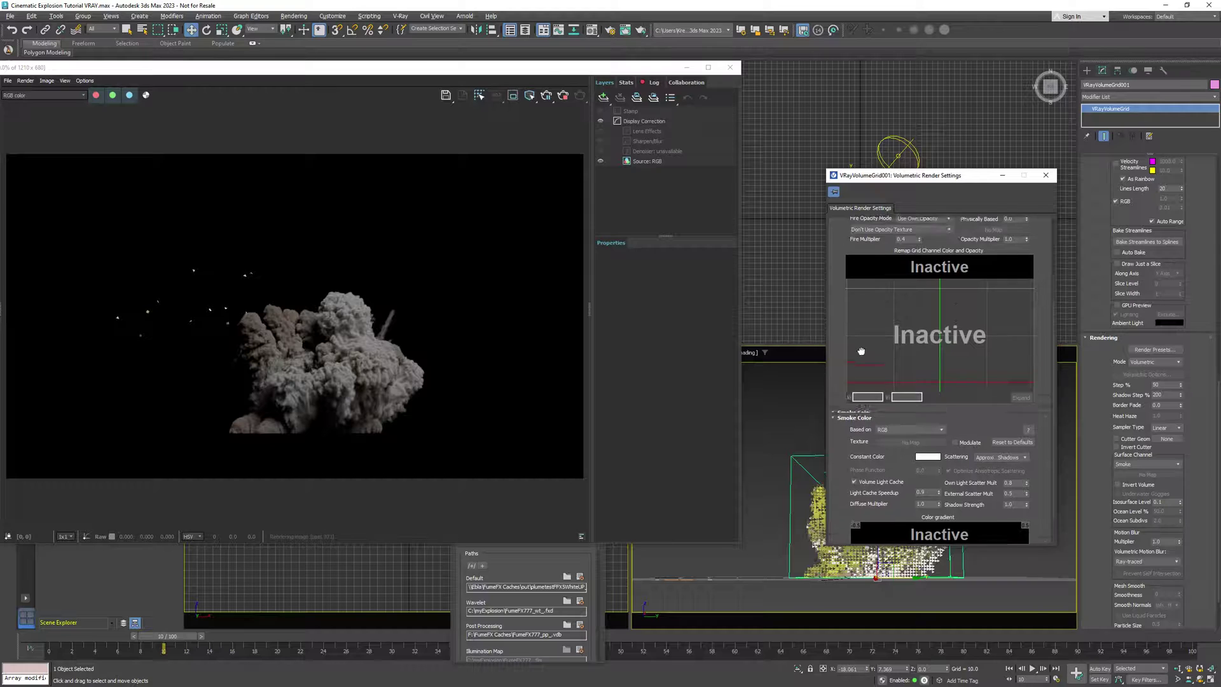
Base the fire on Temperature and drag the remap curve endpoints left.
click(942, 235)
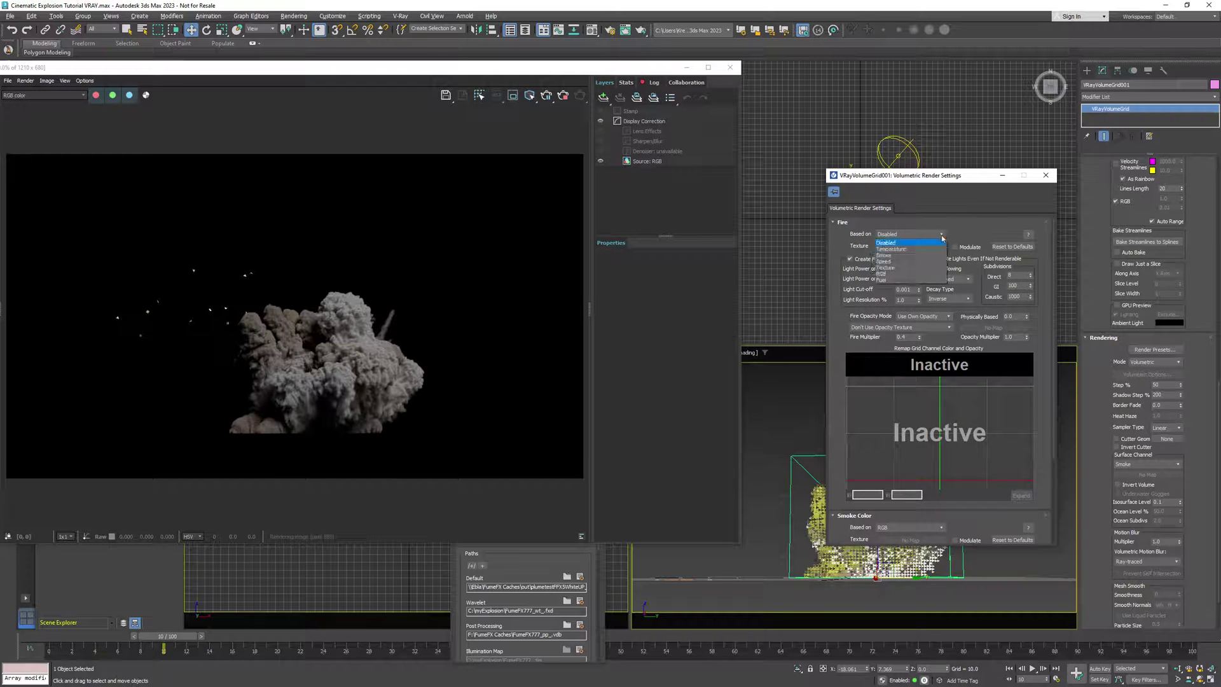
click(914, 250)
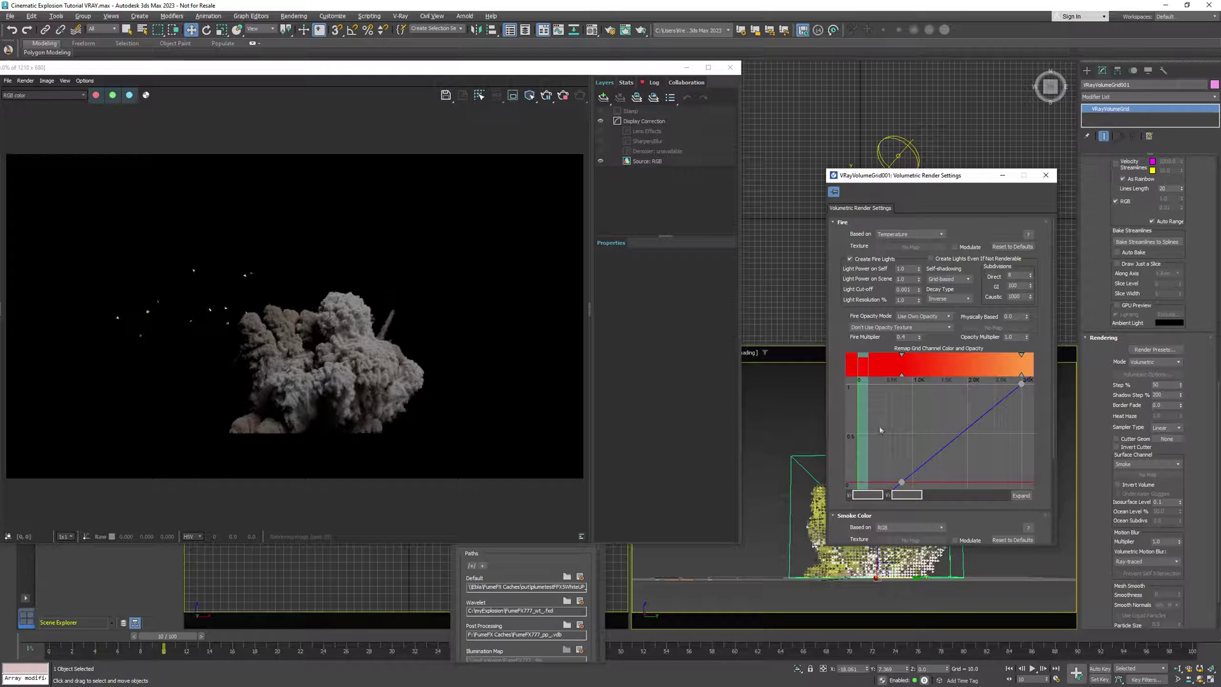
drag(902, 480, 860, 483)
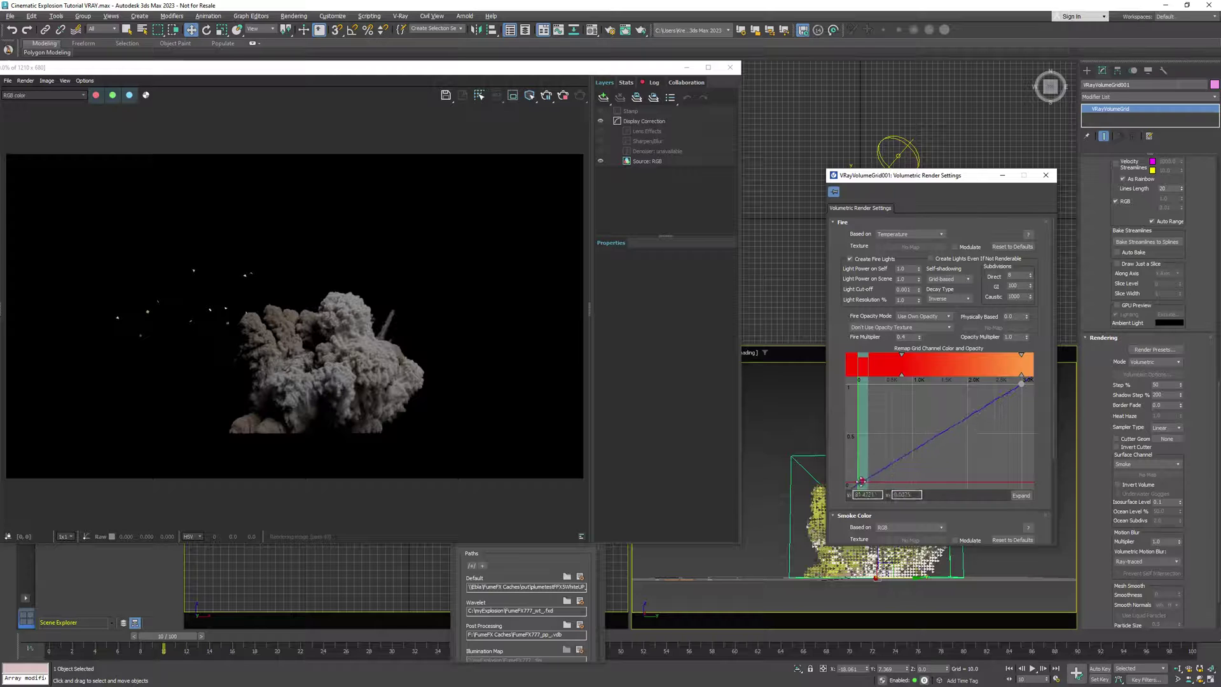
drag(1021, 384, 870, 384)
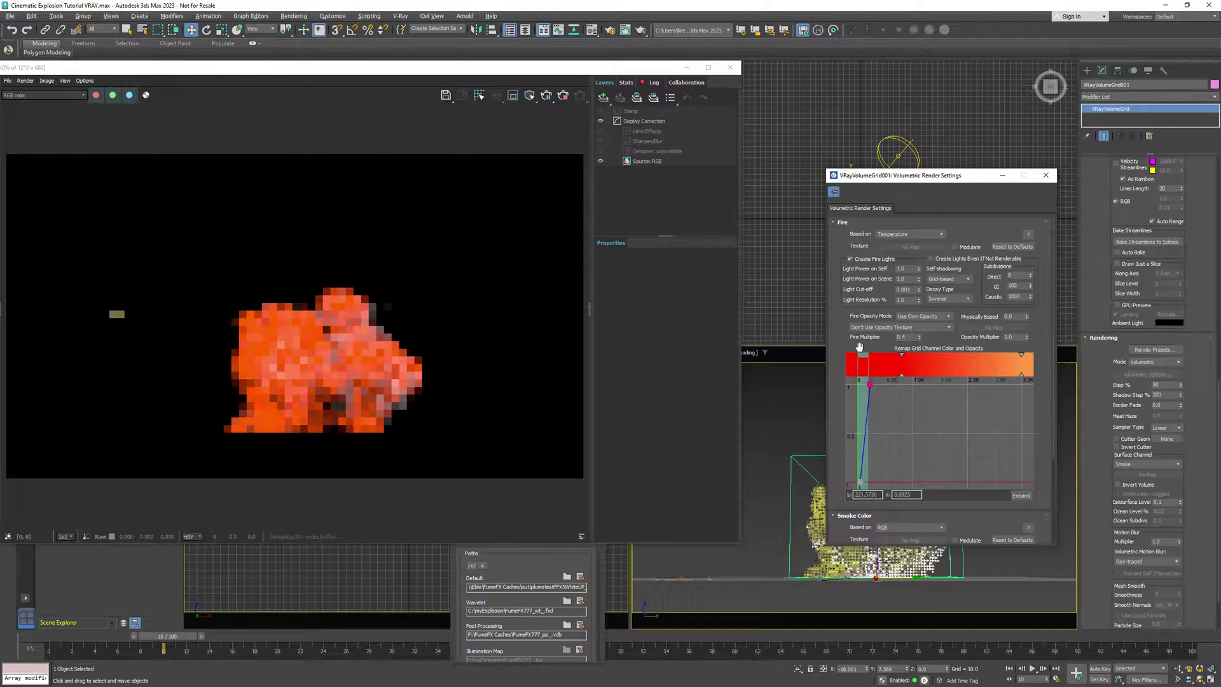
Make the gradient's left stop black and pull the red and orange stops left.
double_click(859, 356)
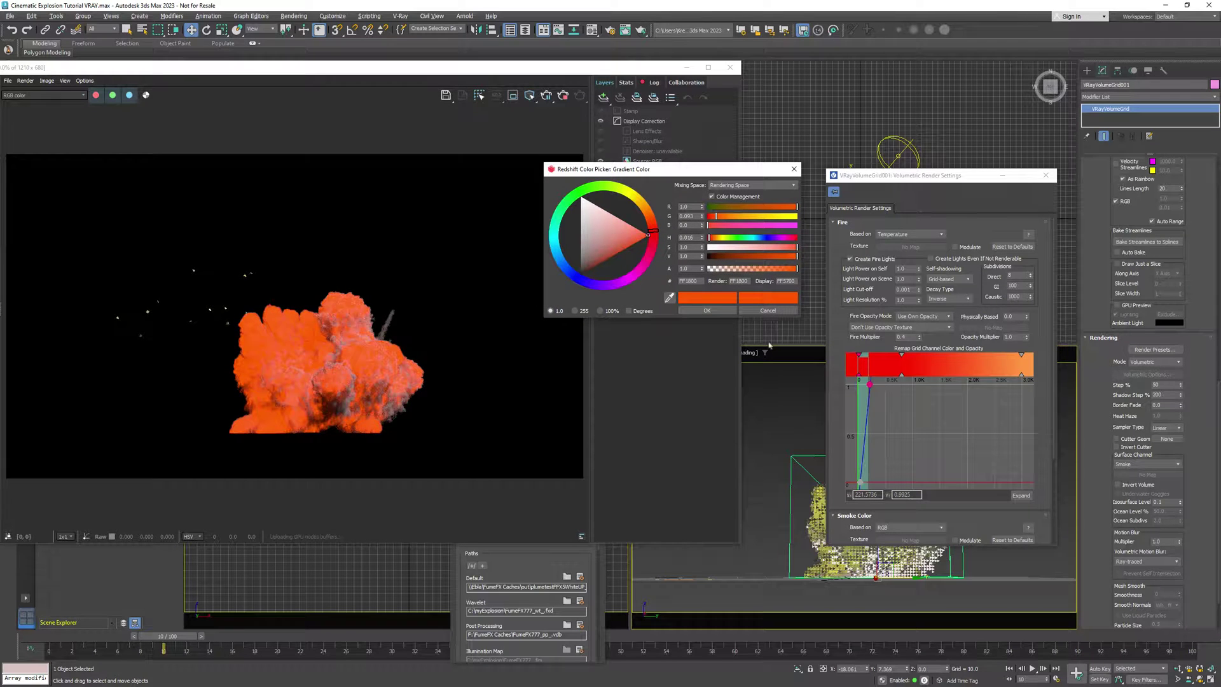
drag(728, 256, 707, 256)
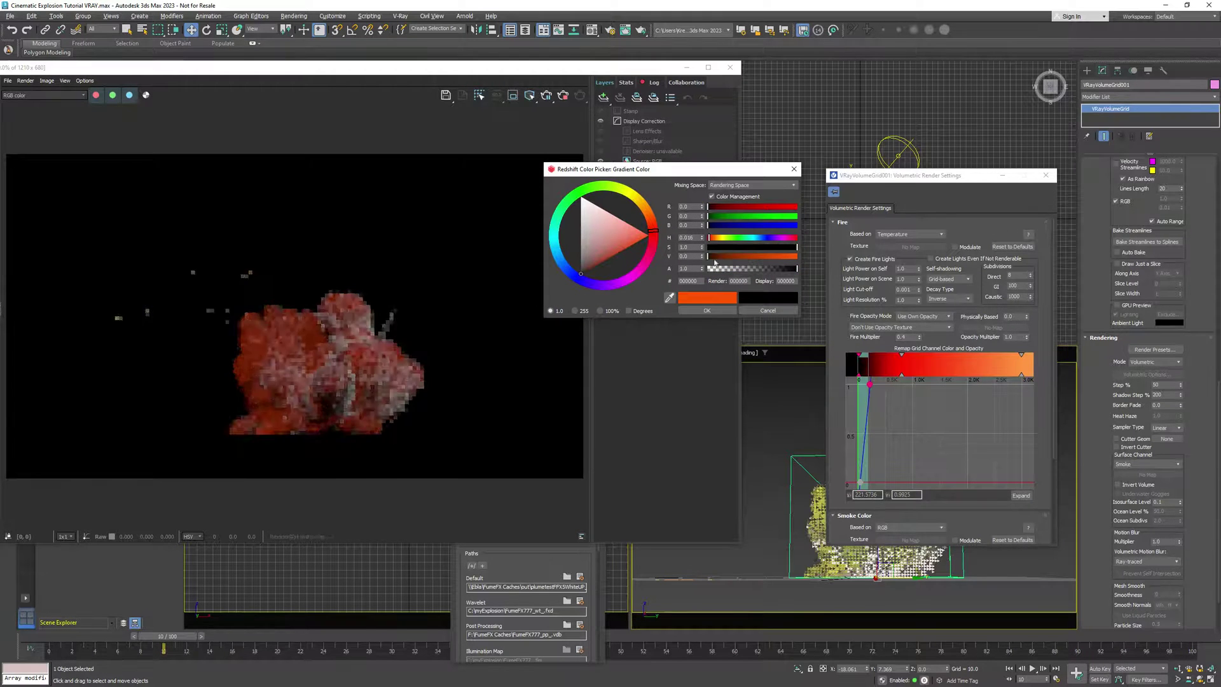
click(723, 311)
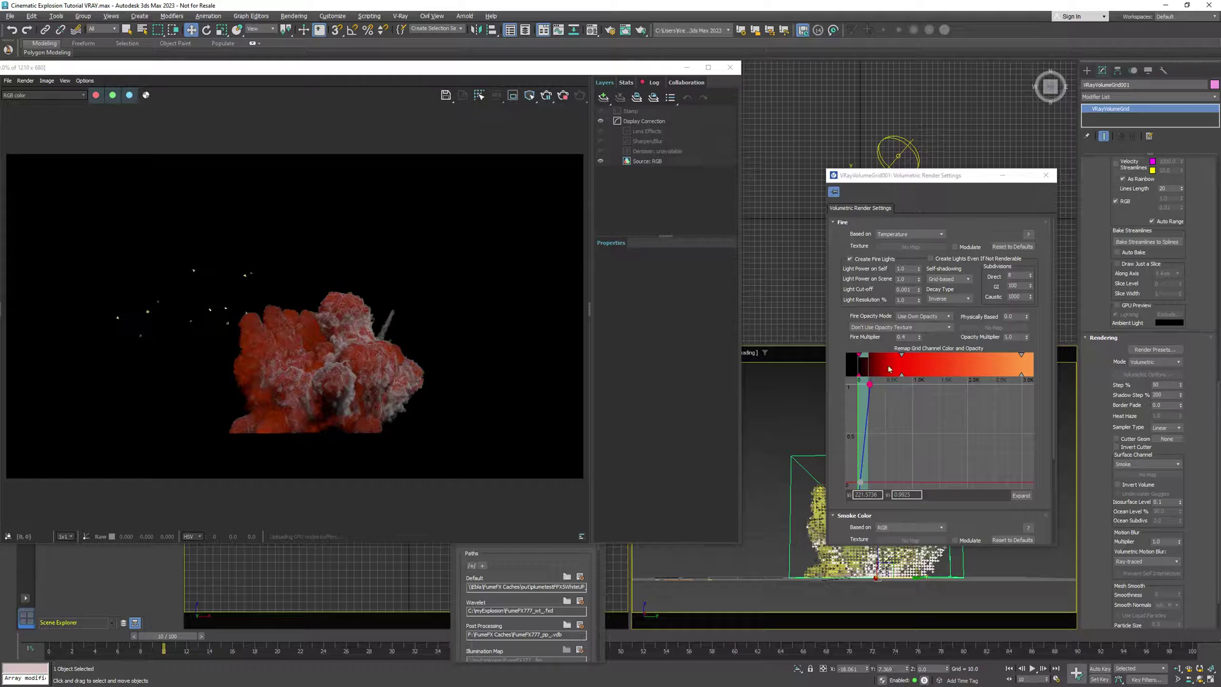
drag(901, 375, 874, 375)
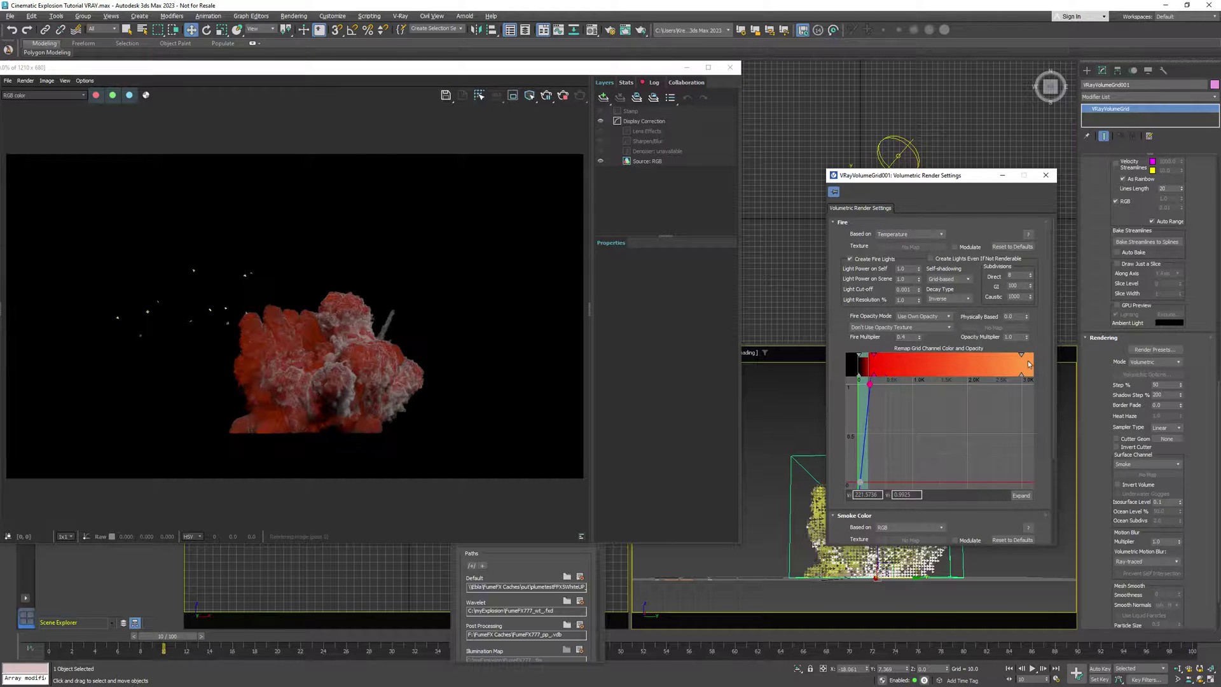
drag(1030, 364, 884, 362)
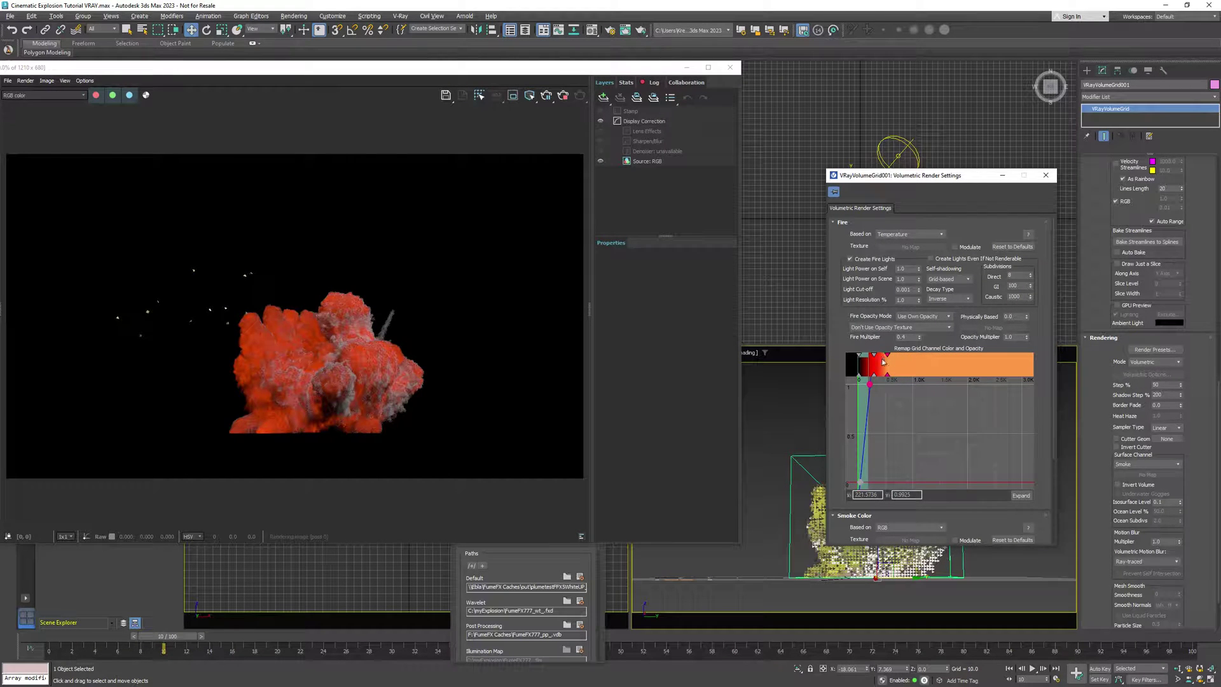
Show the 0–500 range, move the red and orange stops further left, and nudge the curve start.
scroll(897, 406, up, 5)
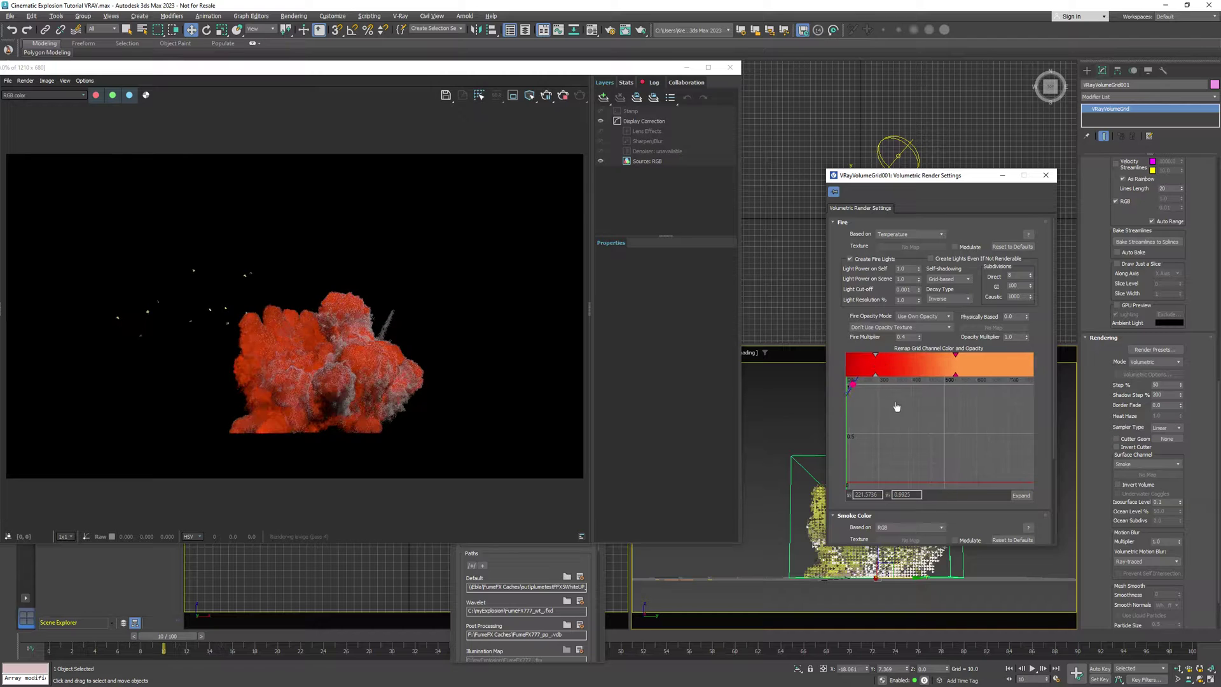
middle_drag(897, 405, 967, 421)
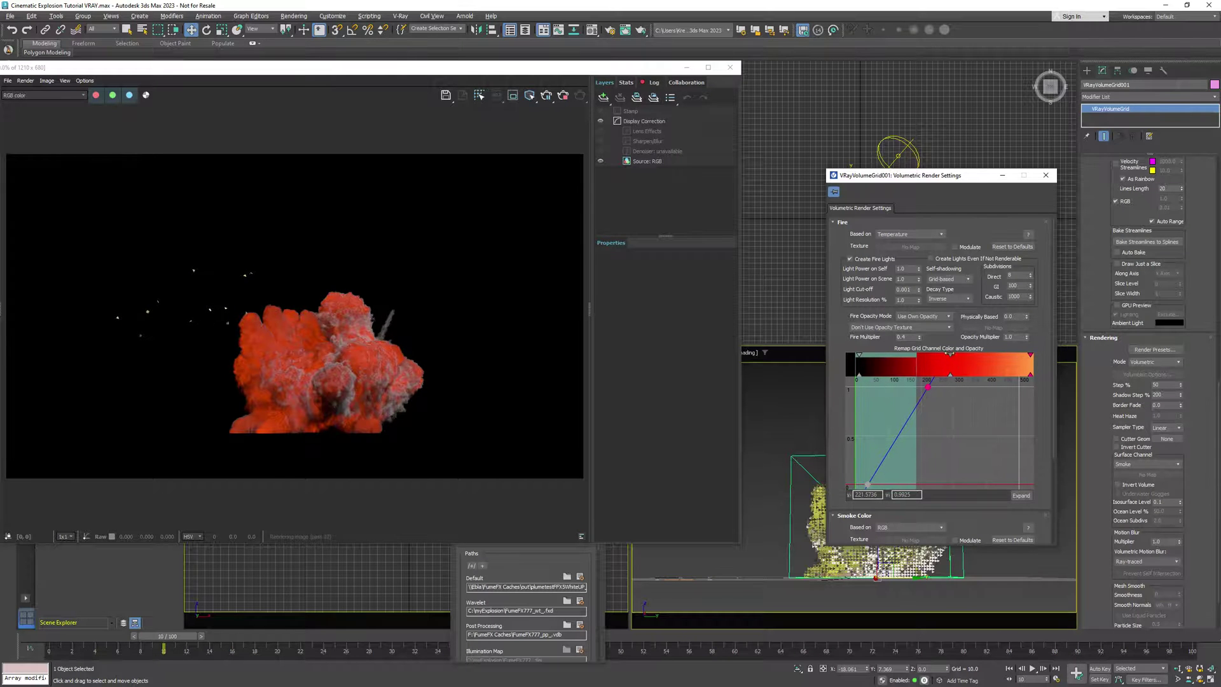
drag(951, 354, 906, 354)
drag(1019, 365, 930, 356)
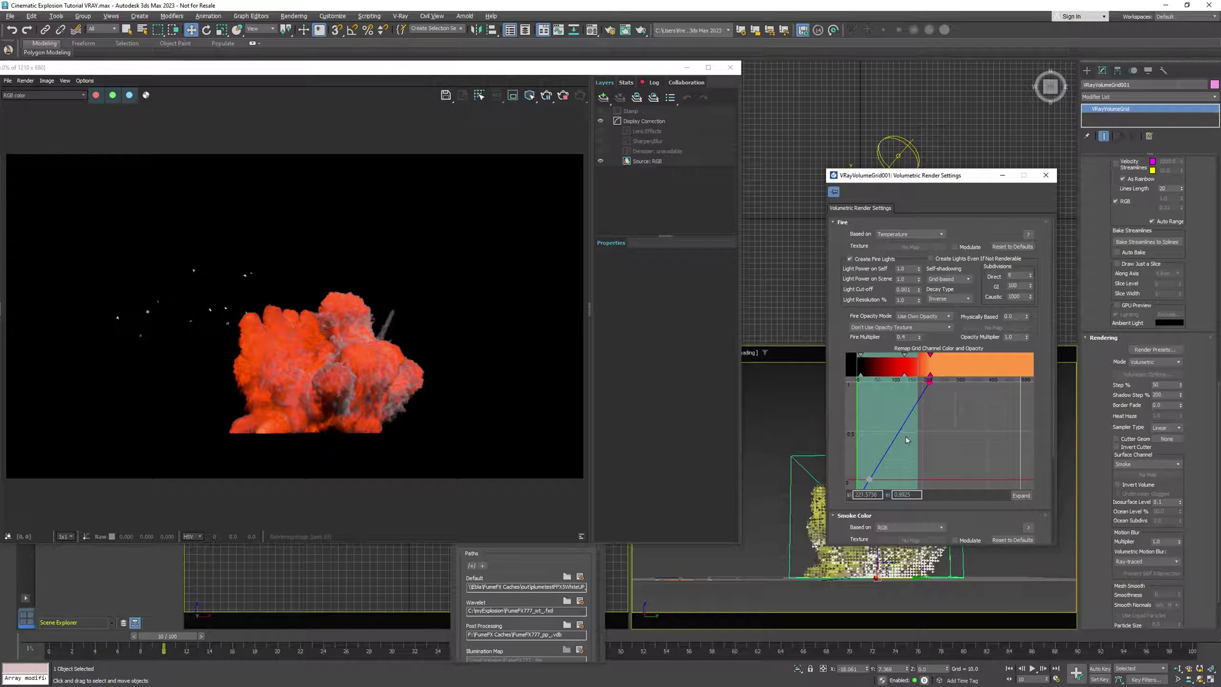
drag(869, 479, 865, 479)
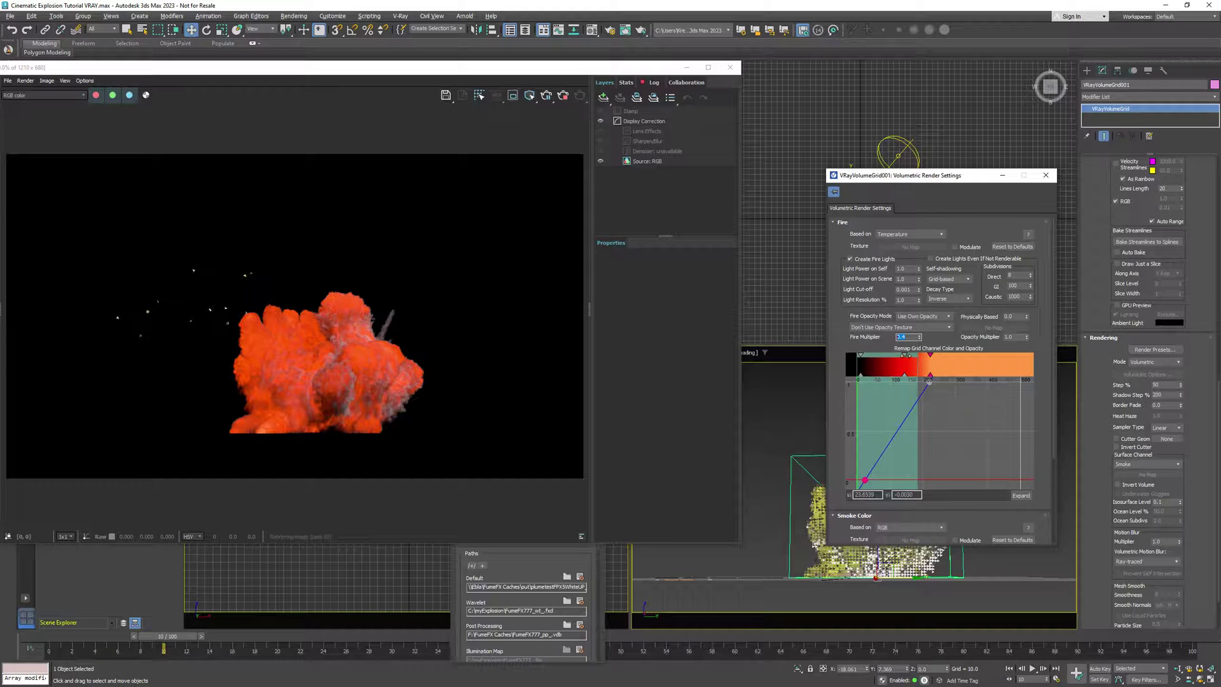
double_click(905, 354)
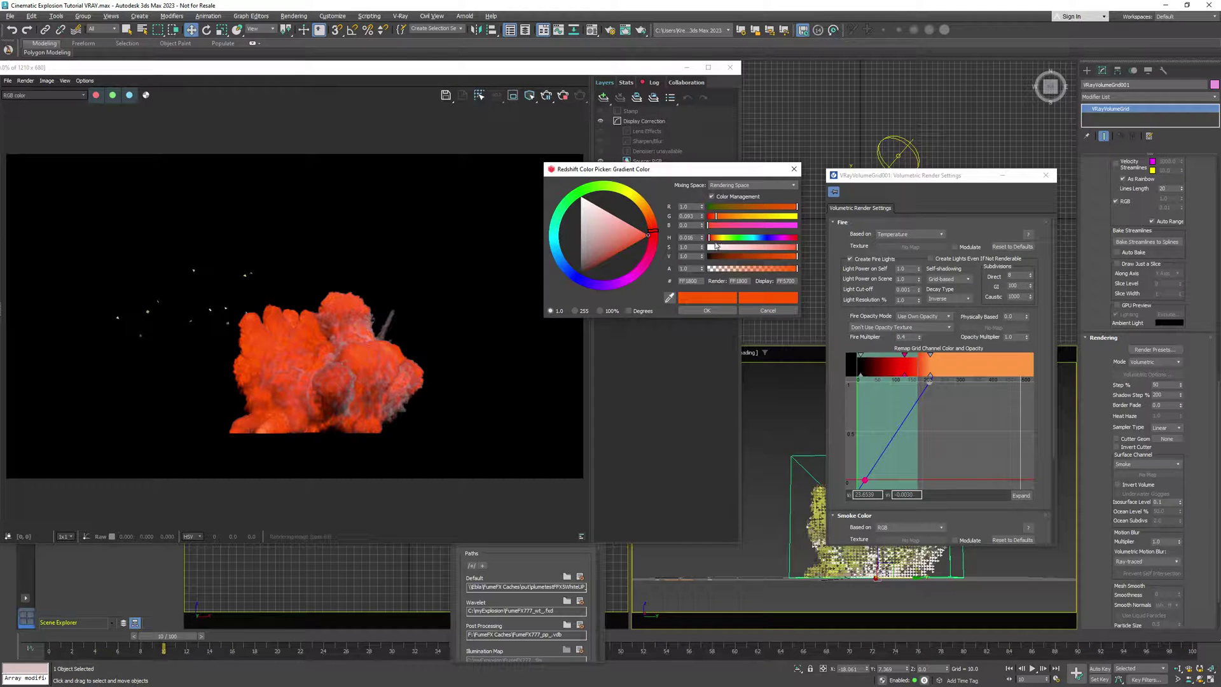
Recolour the fire gradient stop to a paler orange and shift it slightly left.
click(713, 238)
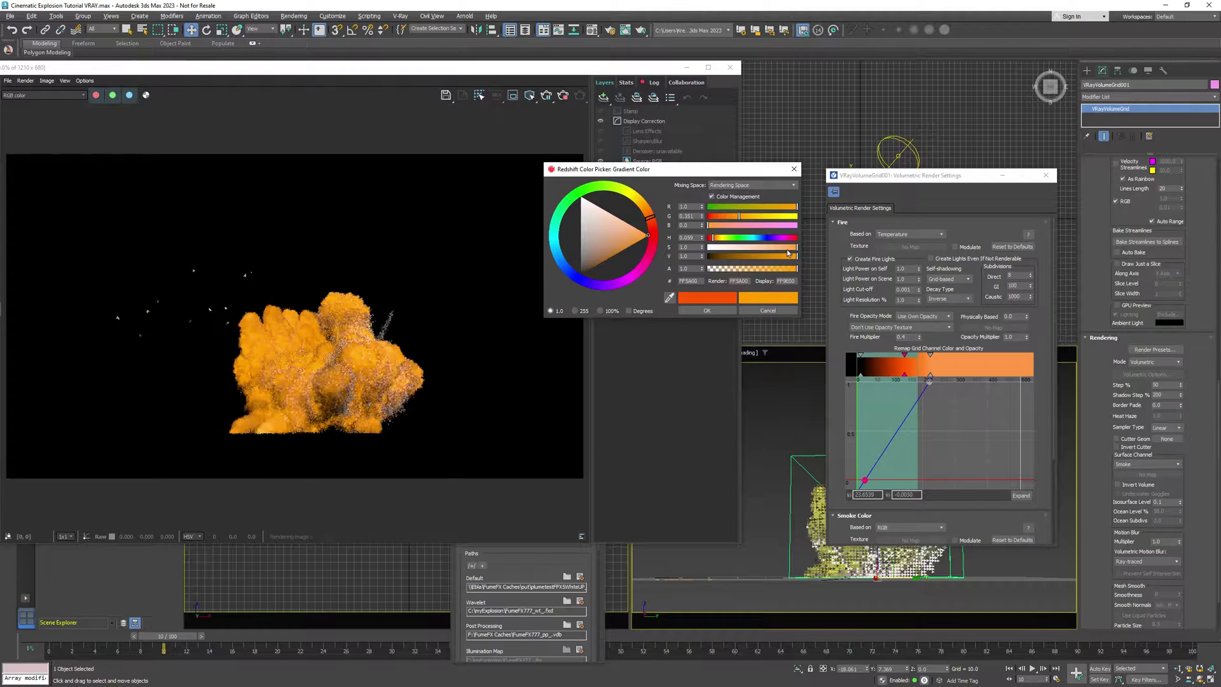
drag(790, 250, 786, 250)
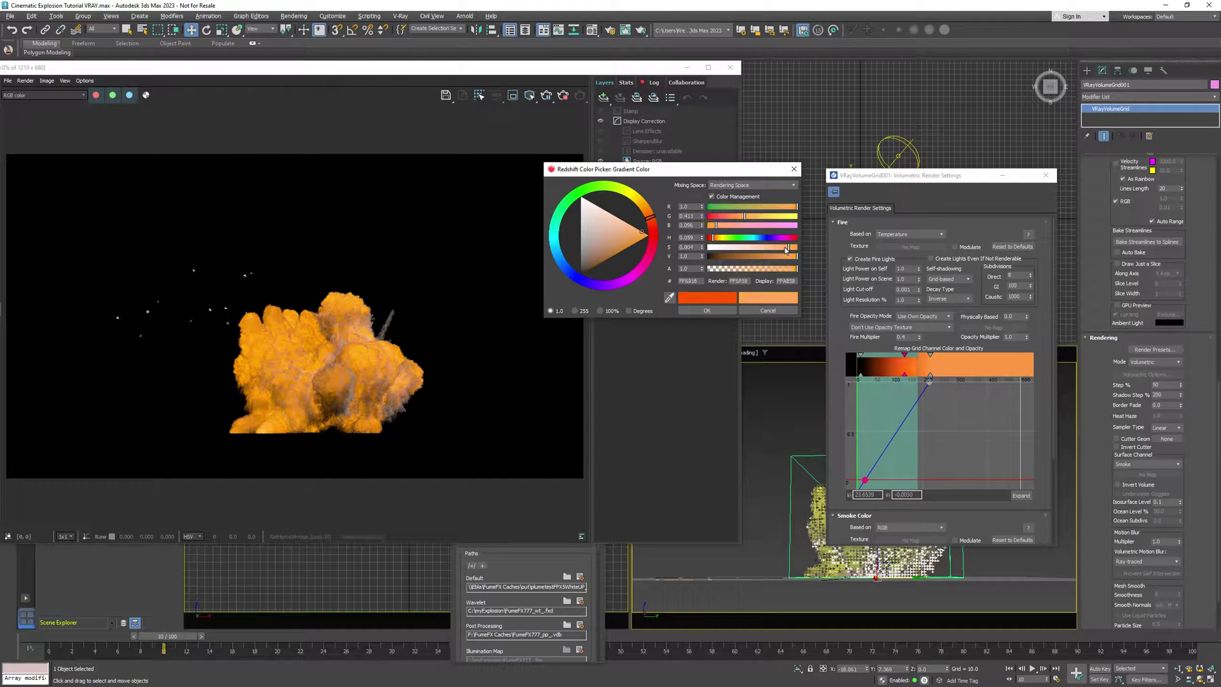
click(707, 311)
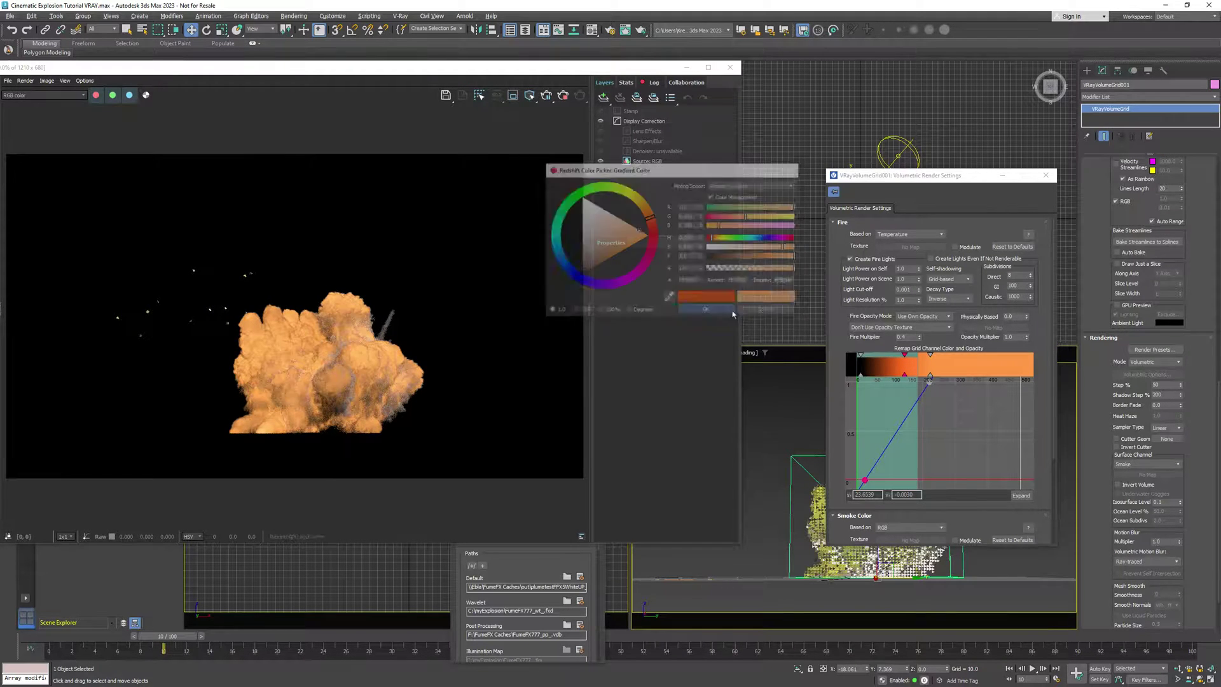
drag(904, 374, 894, 374)
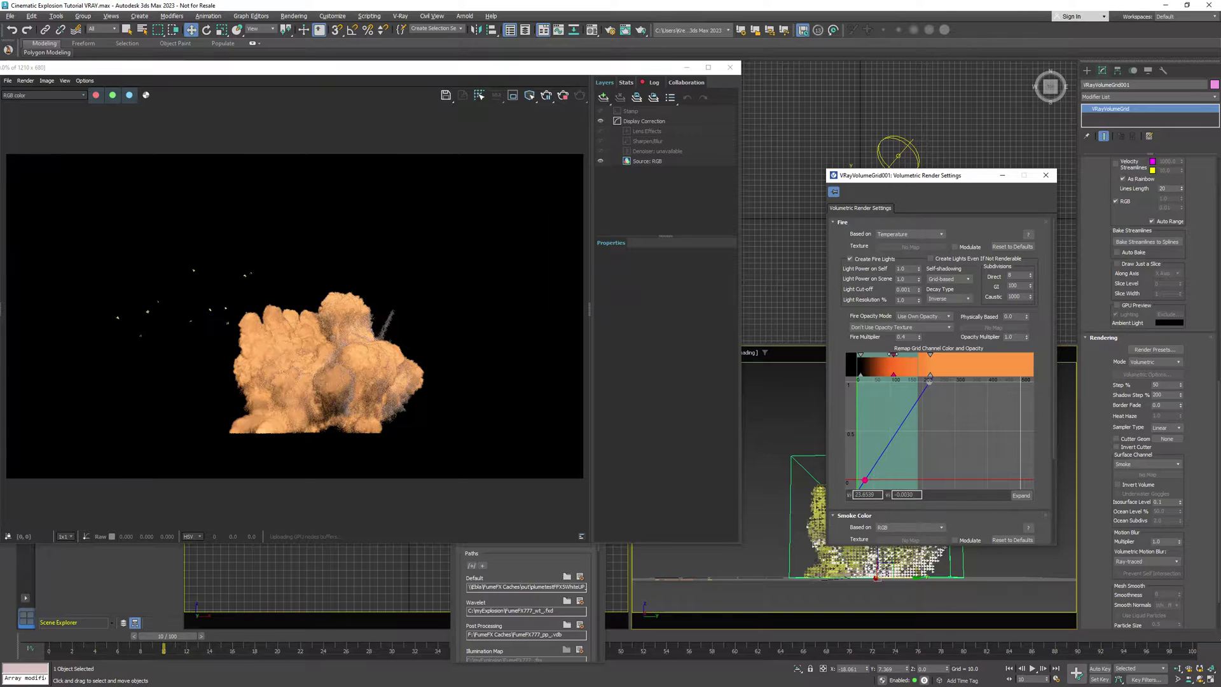
double_click(894, 375)
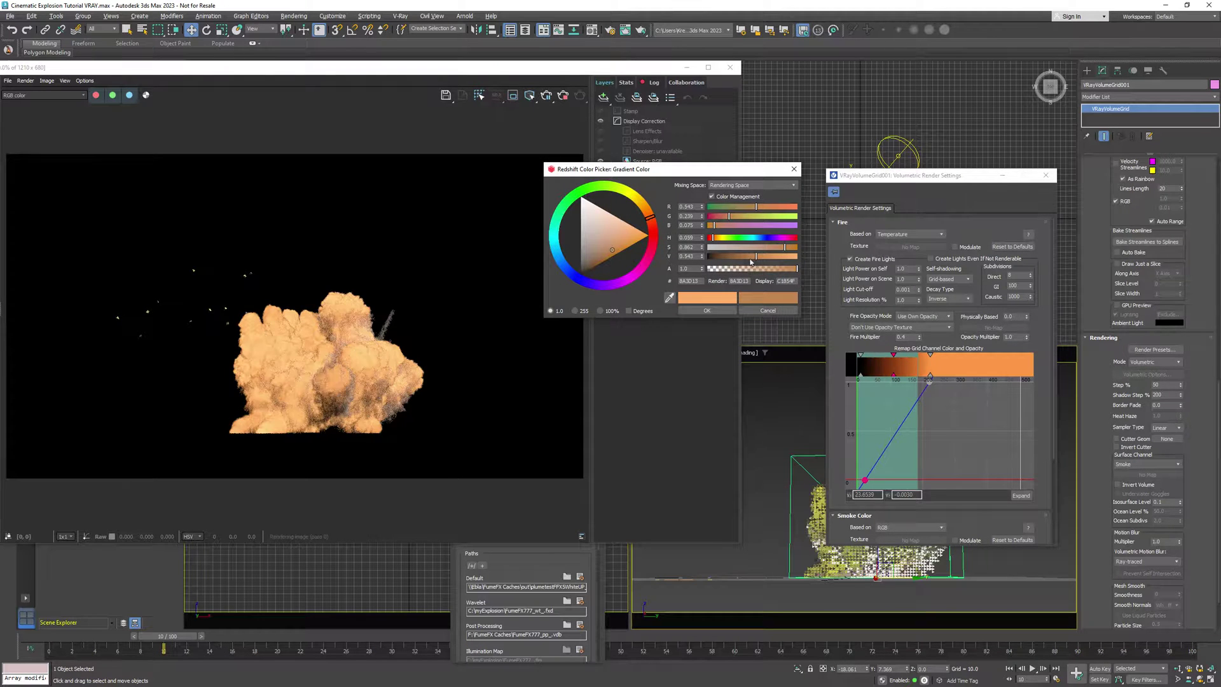
click(707, 311)
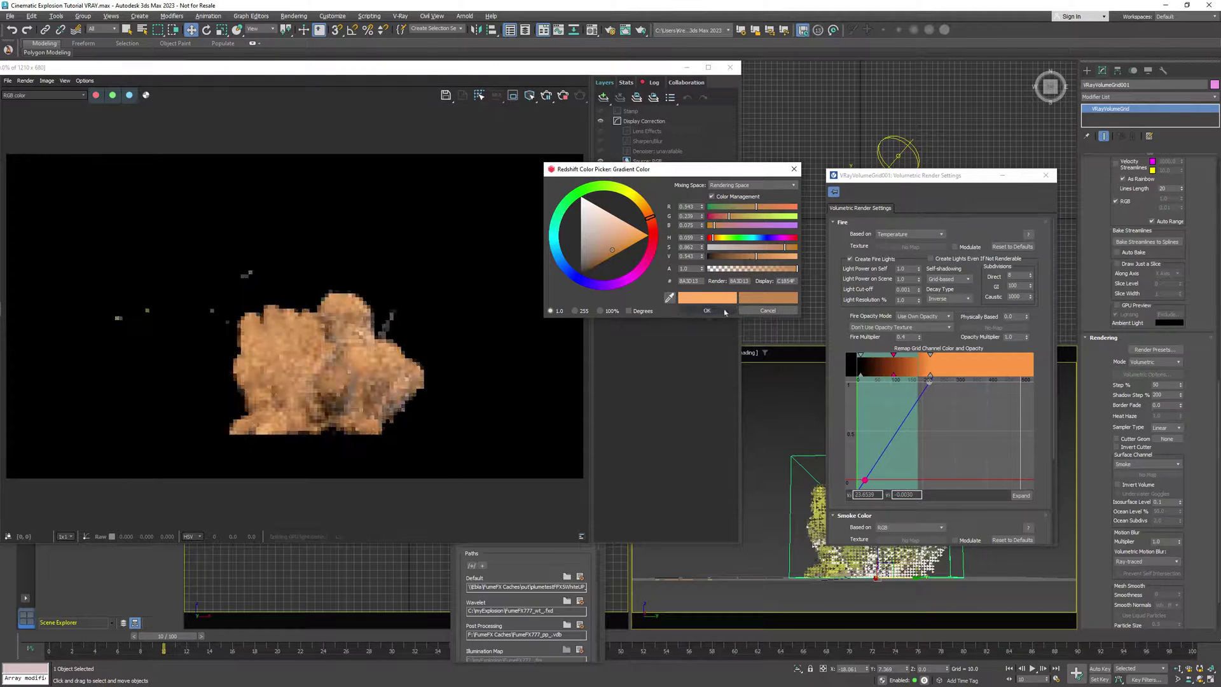
Shift the next gradient stop slightly left and lighten it to pale peach.
drag(931, 375, 923, 374)
double_click(924, 355)
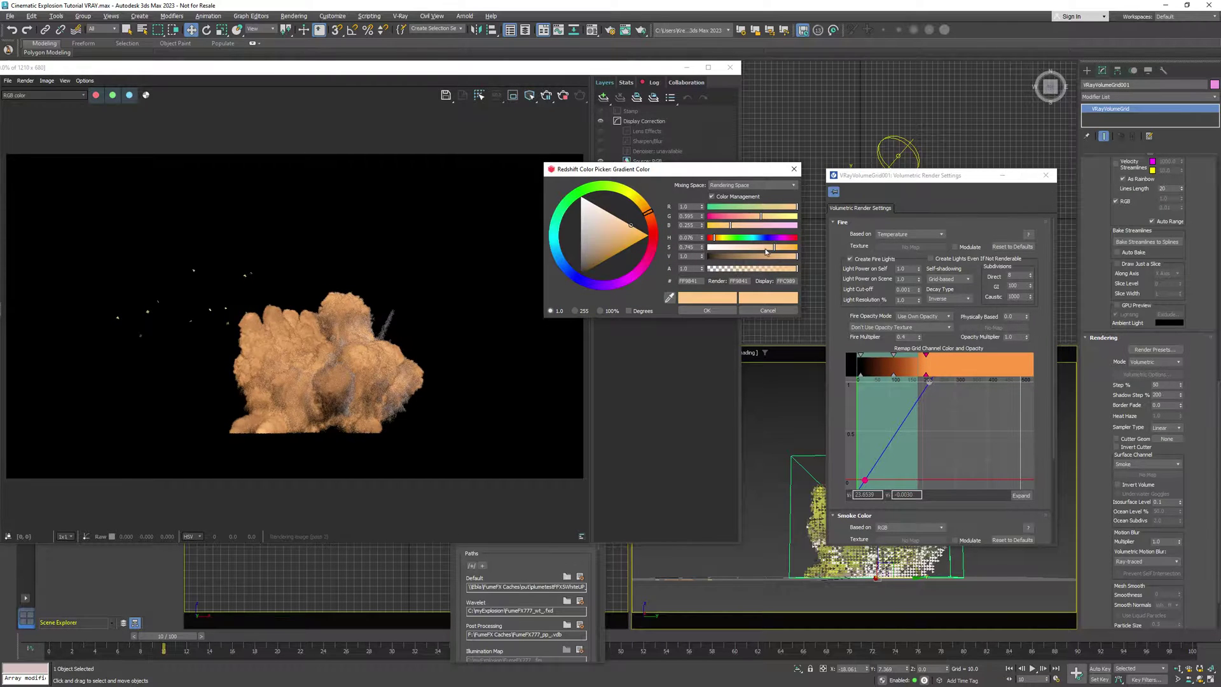
drag(773, 248, 749, 247)
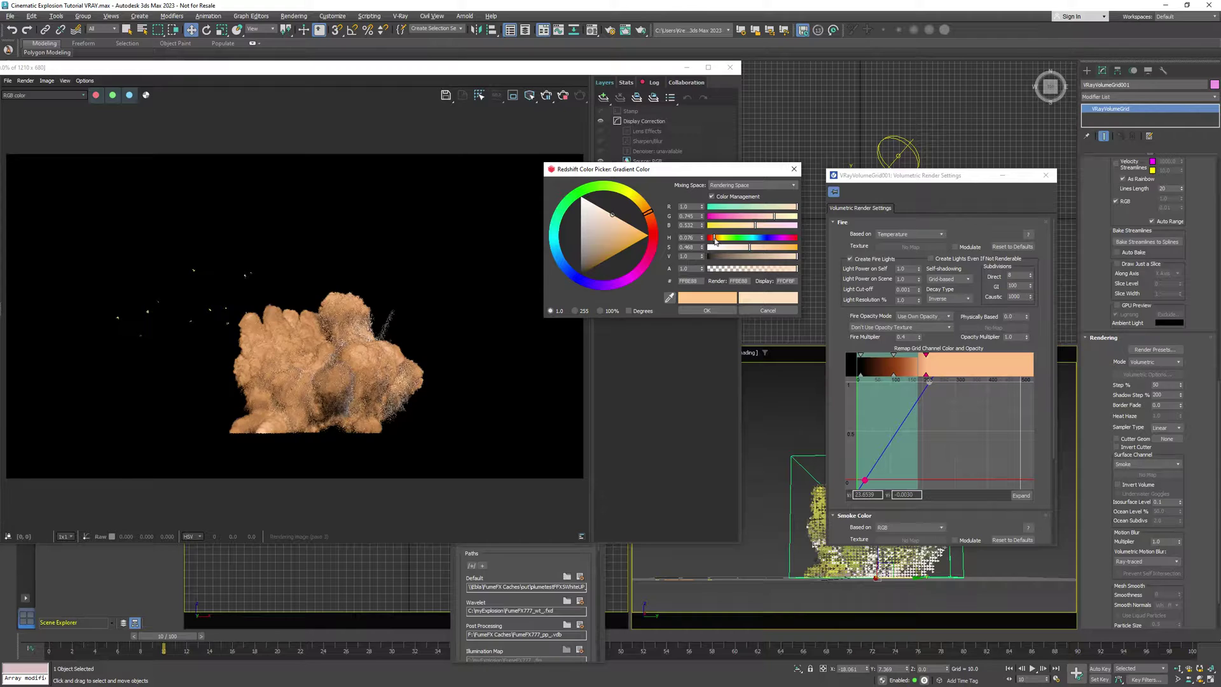
click(707, 311)
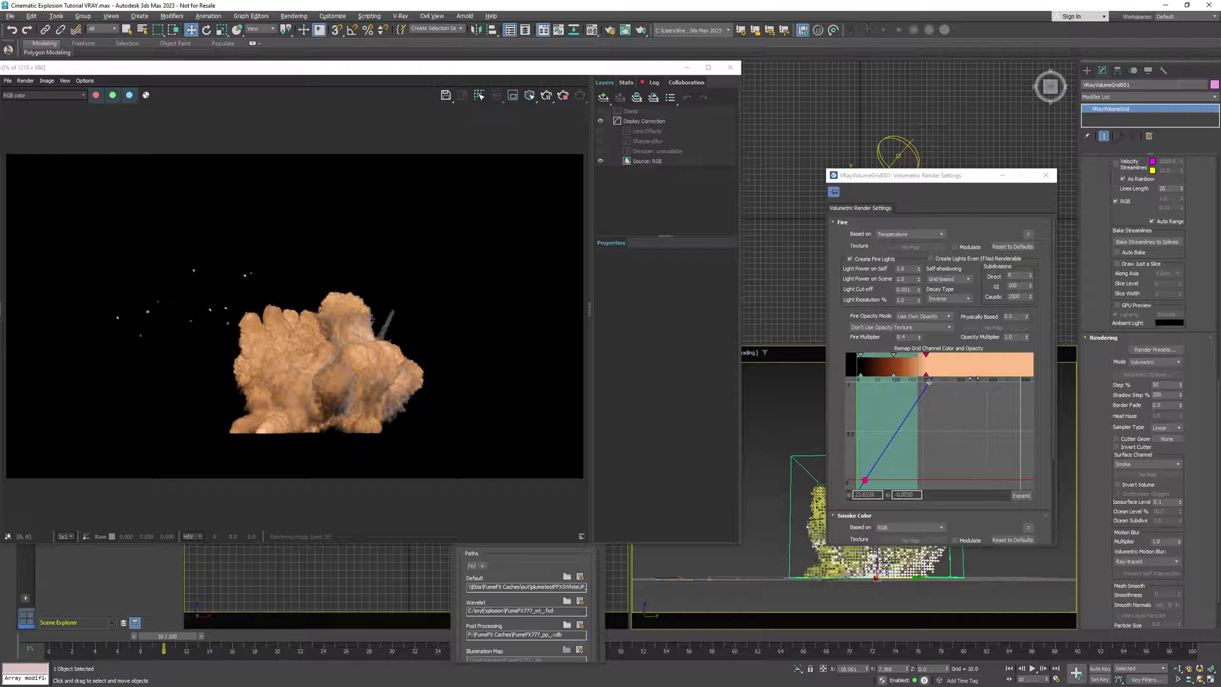
Set Fire Multiplier to 10.0 and check the fire at frames 3 and 13.
click(890, 340)
double_click(905, 337)
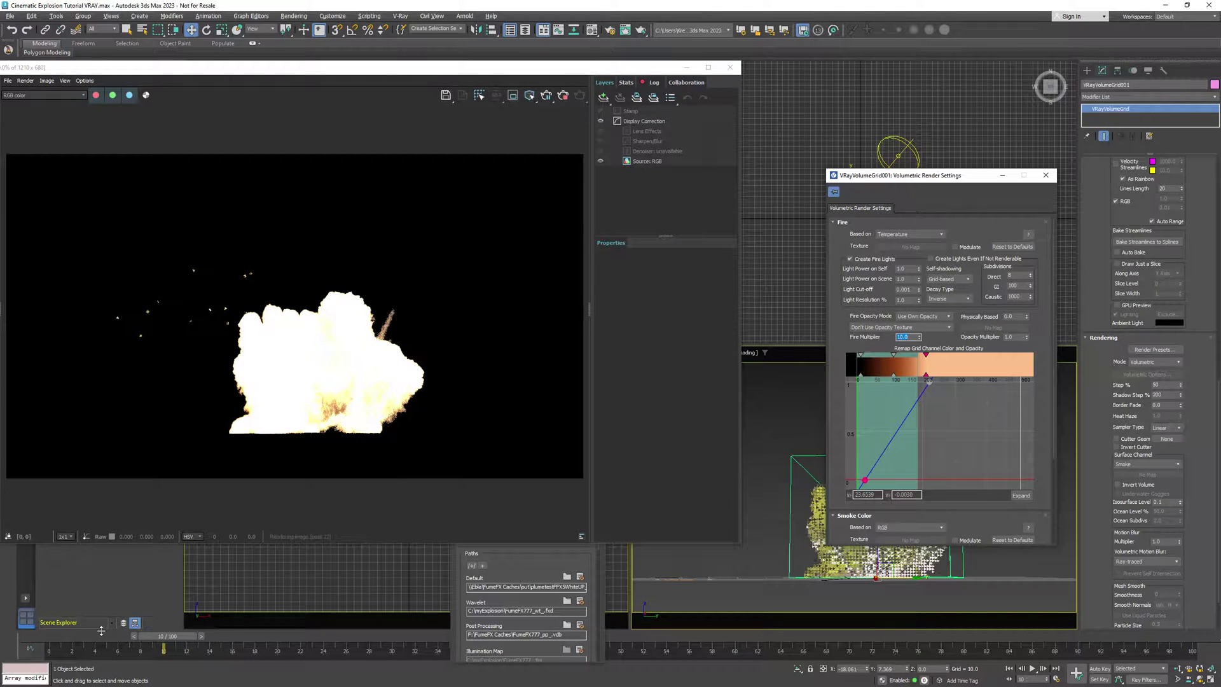
click(101, 632)
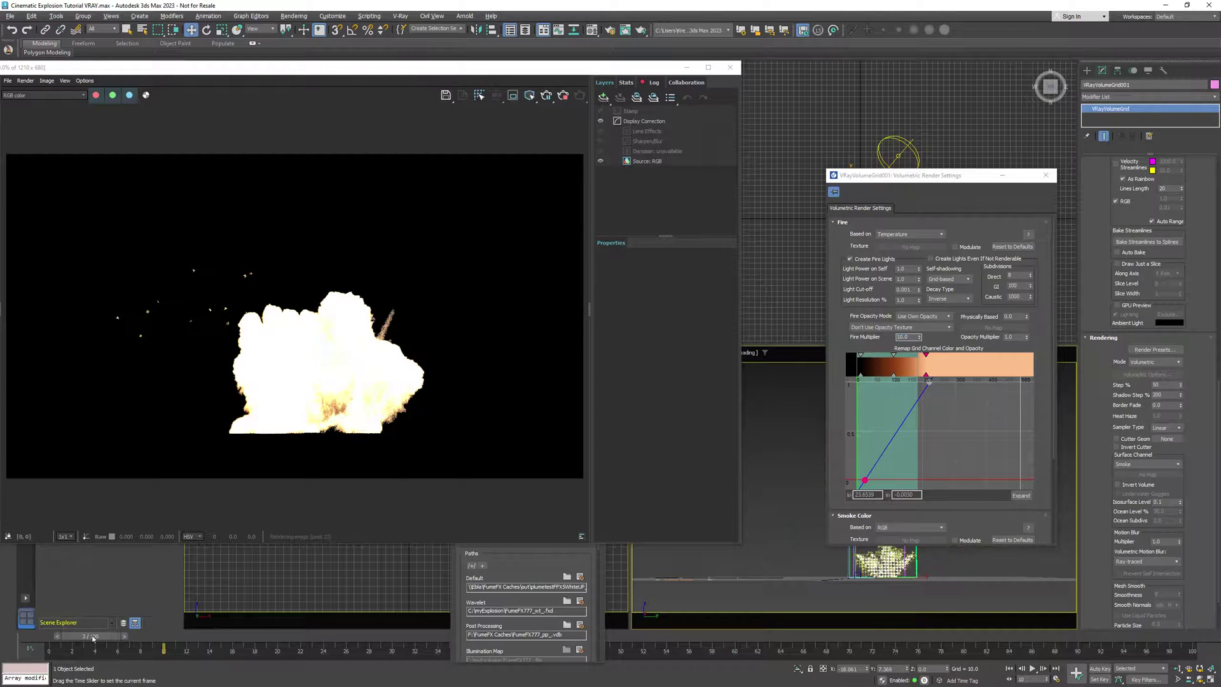
click(209, 638)
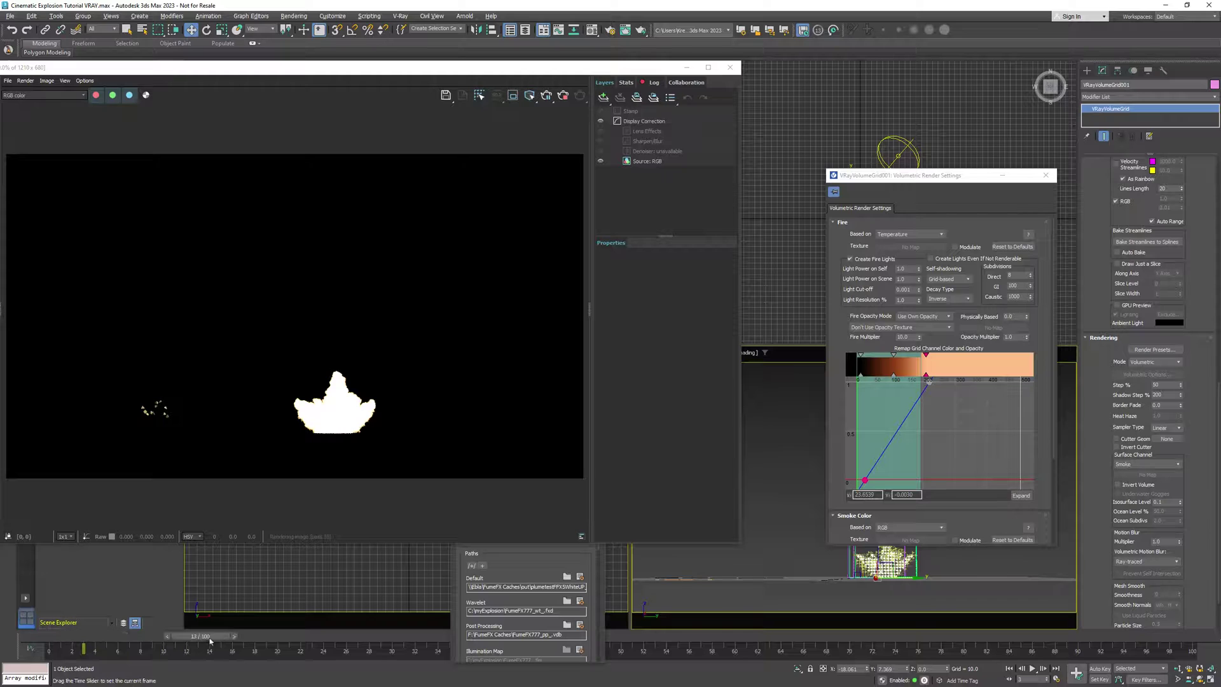
View the fire at frame 34, orbit around the grid, advance to frame 50, then deselect.
click(444, 638)
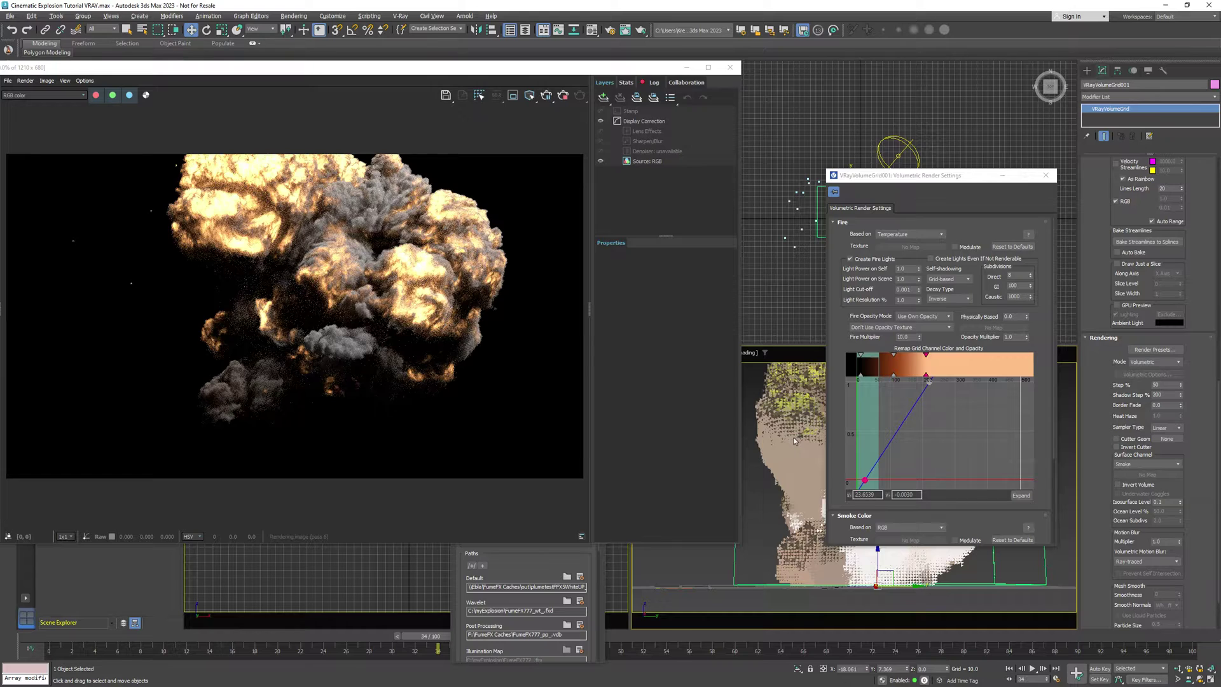
alt+middle_drag(794, 440, 803, 445)
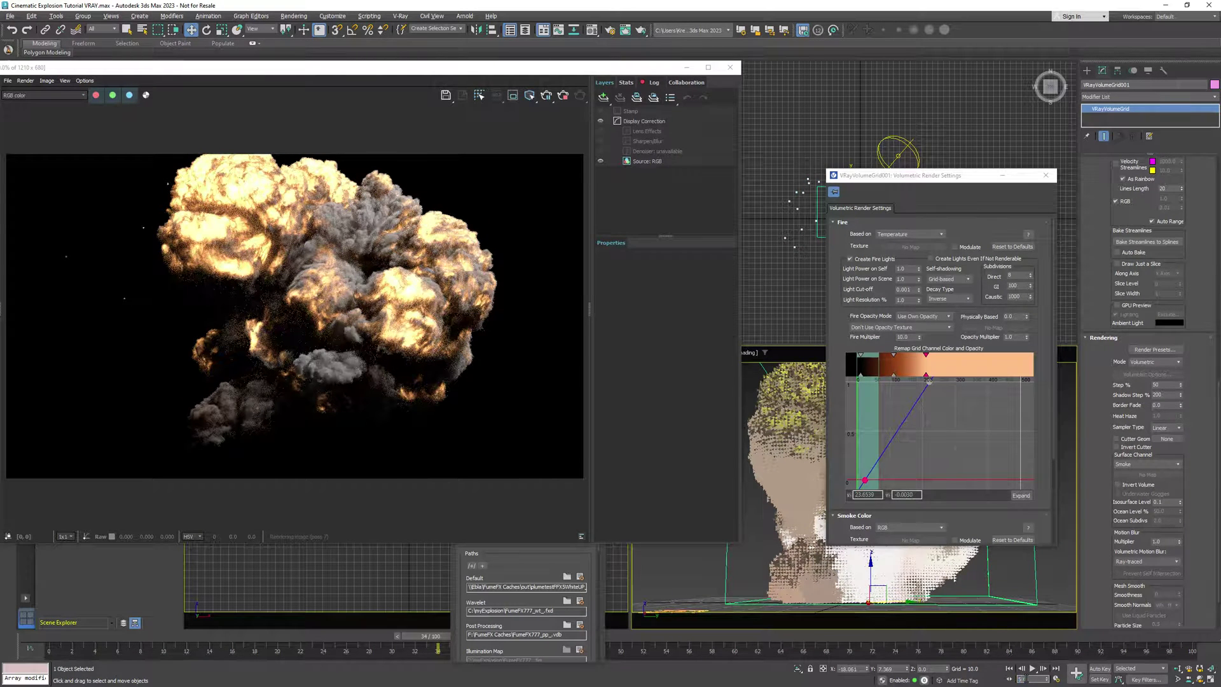
drag(438, 646, 621, 646)
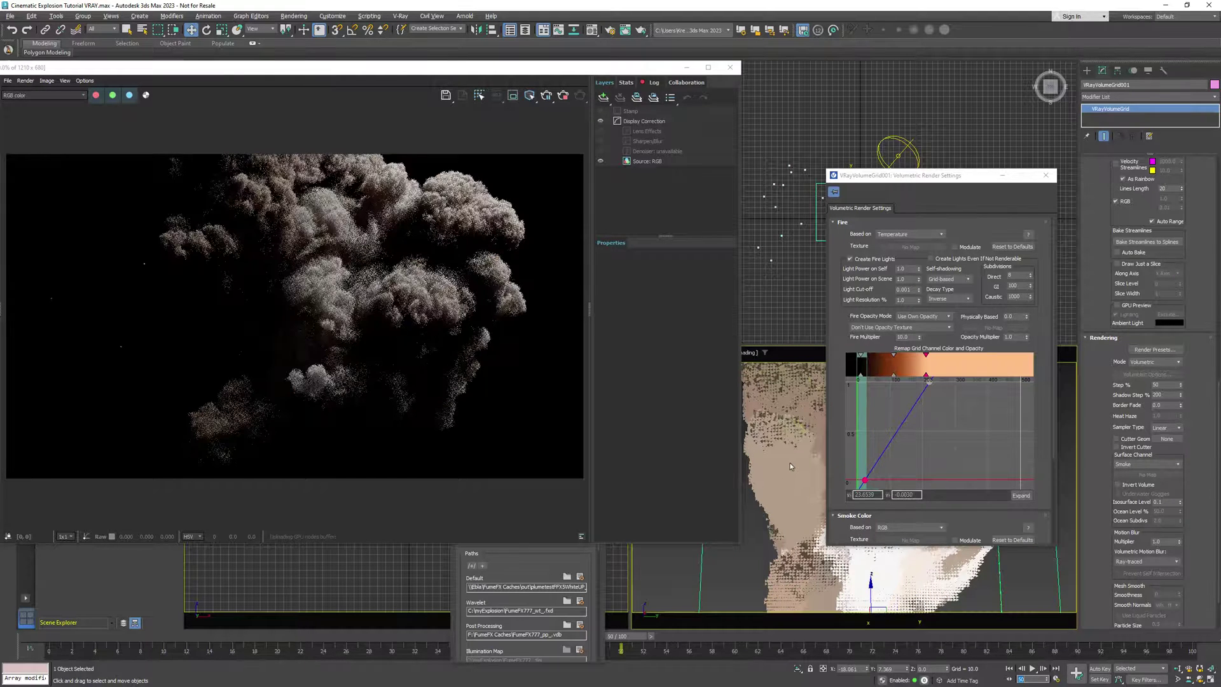
click(1016, 584)
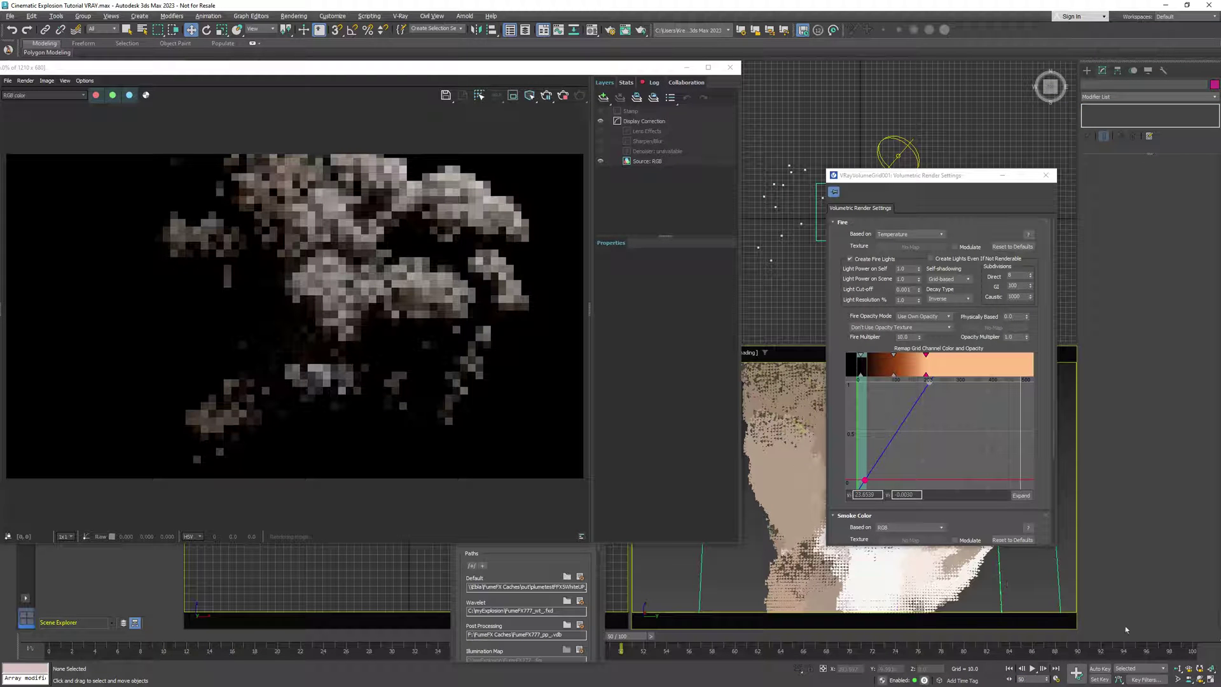
Dolly the camera closer to the smoke and re-render frame 29, moving the settings dialog aside.
click(1177, 668)
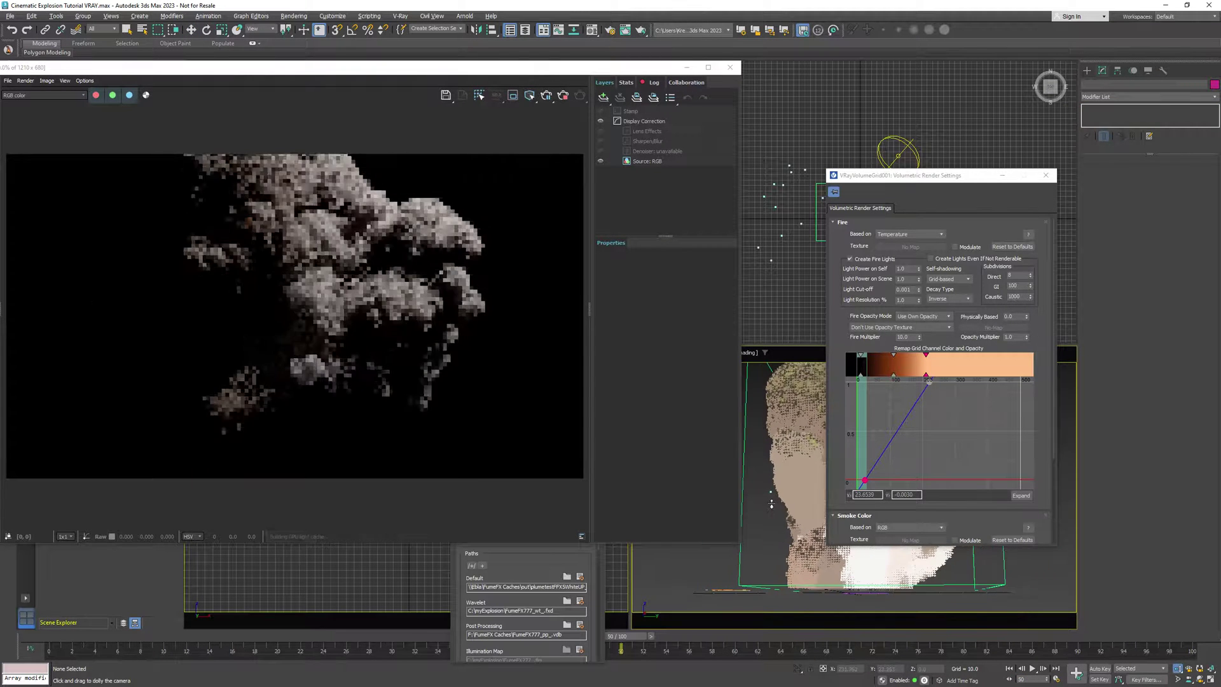
drag(798, 488, 795, 487)
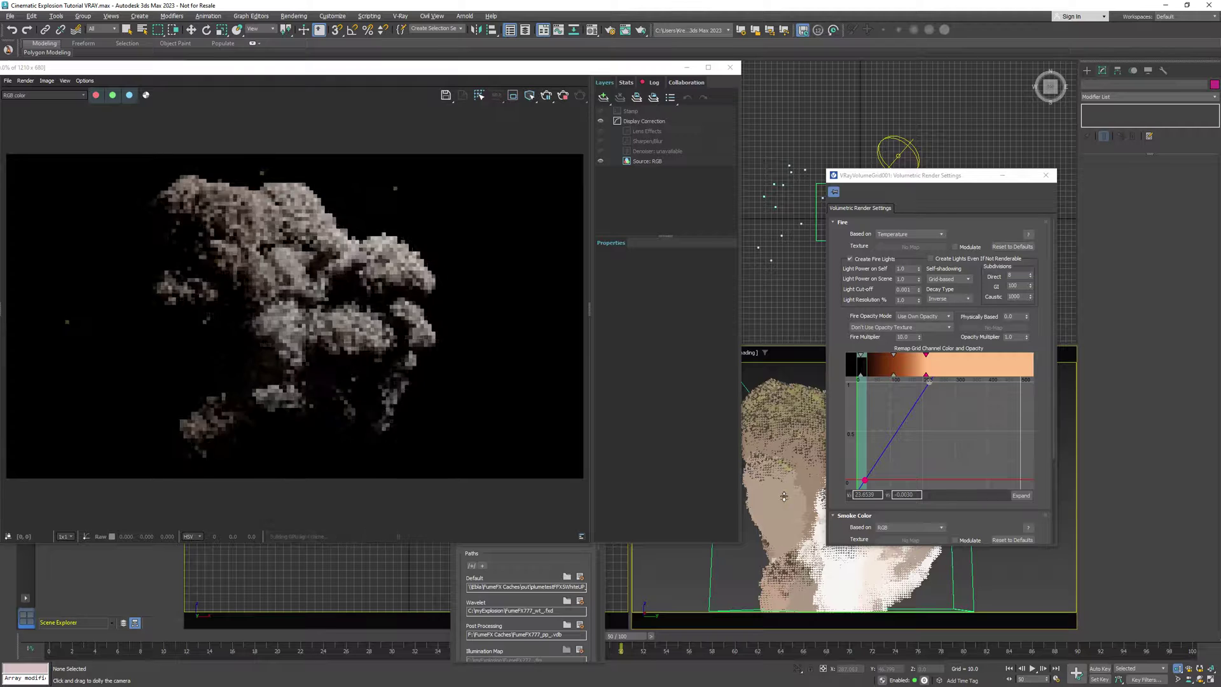
key(w)
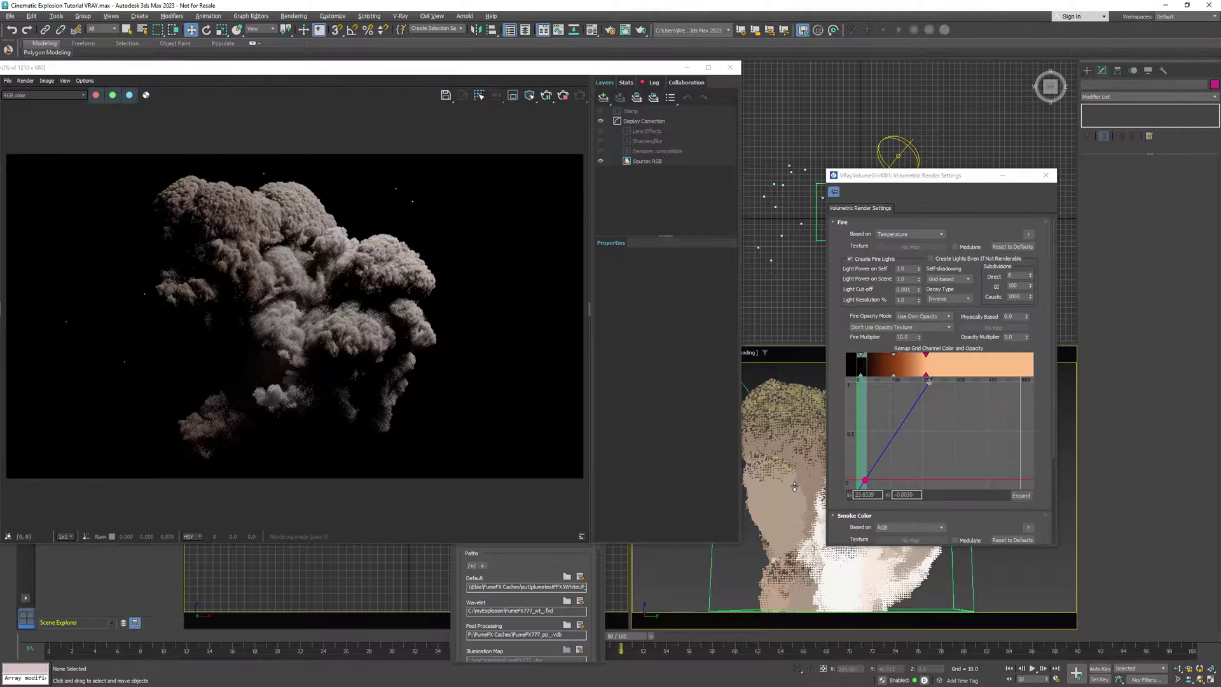
click(391, 638)
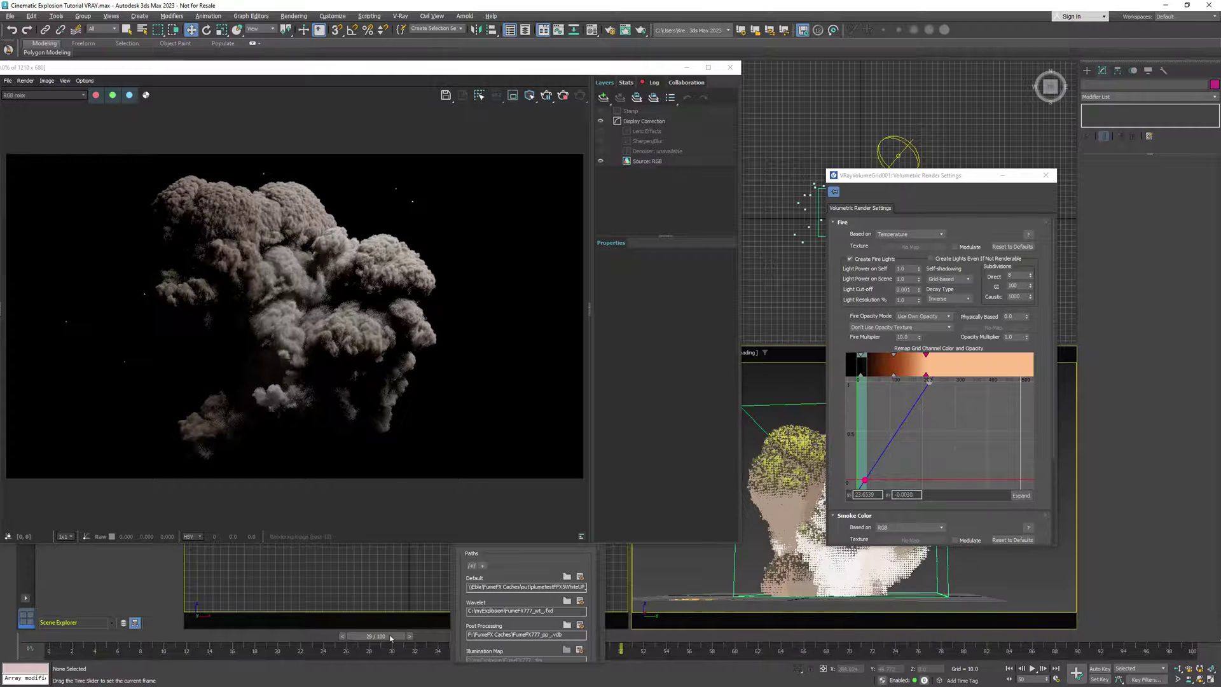
key(shift+q)
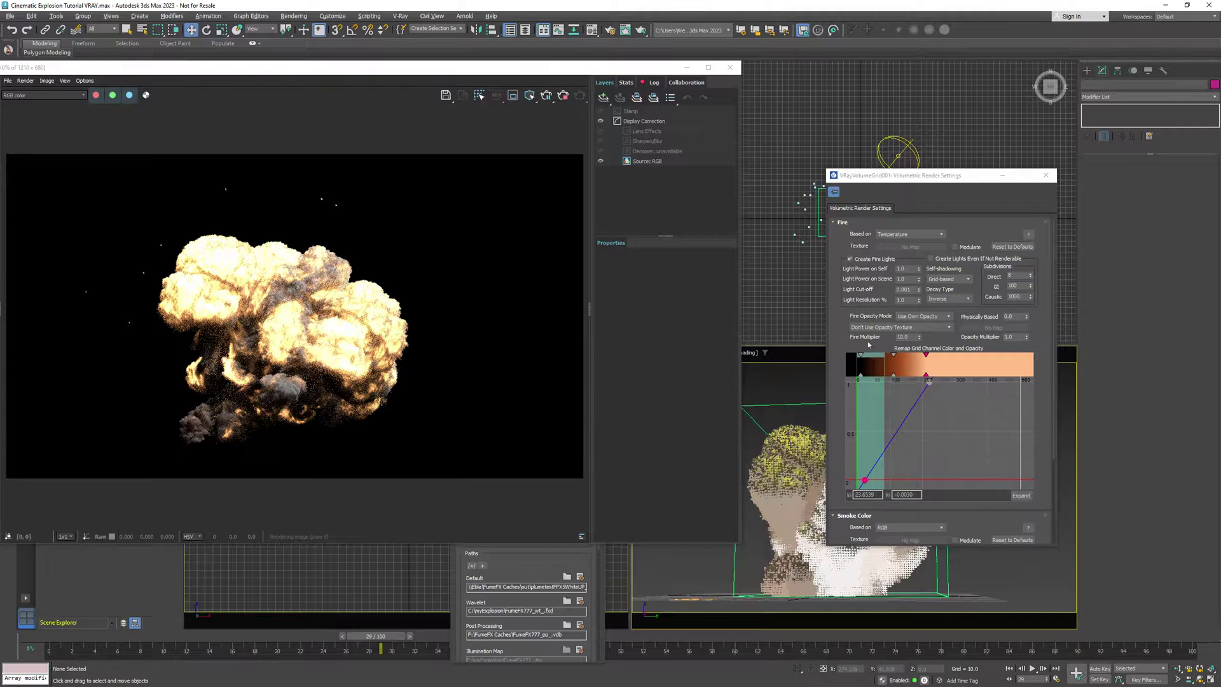
drag(928, 180, 874, 157)
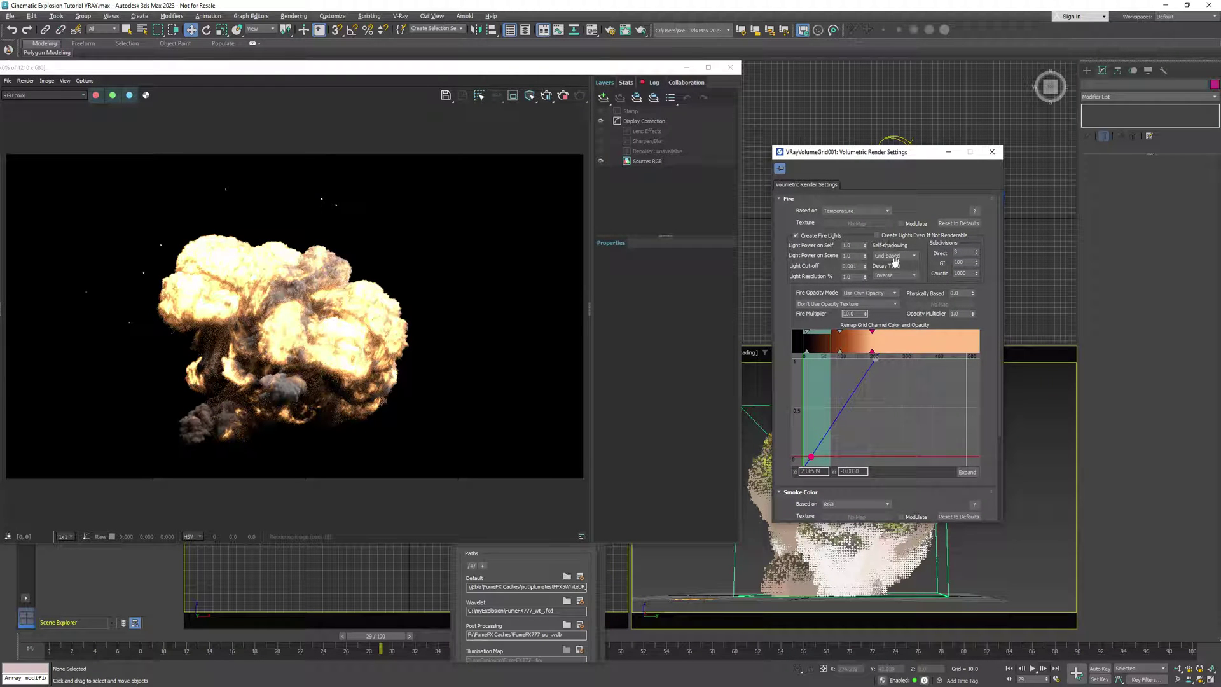